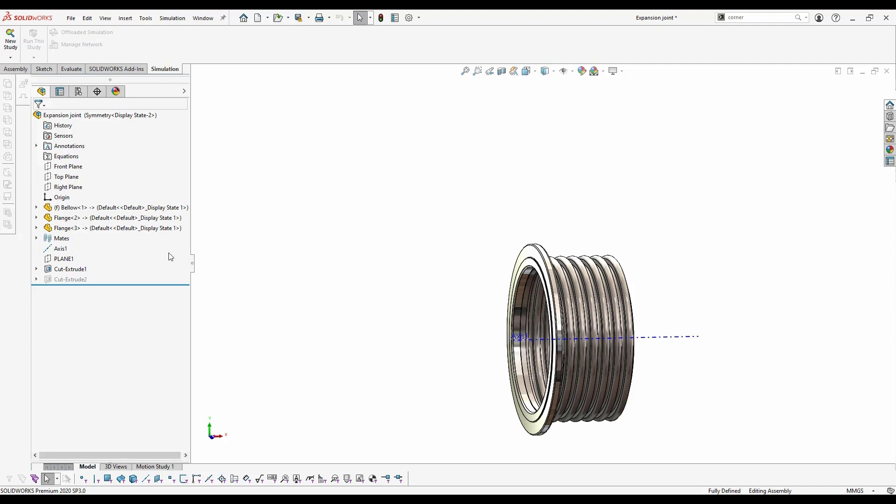
Roll the assembly back to before Cut-Extrude1 and check its list of configurations.
{"action": "left_click", "coordinate": [60, 270]}
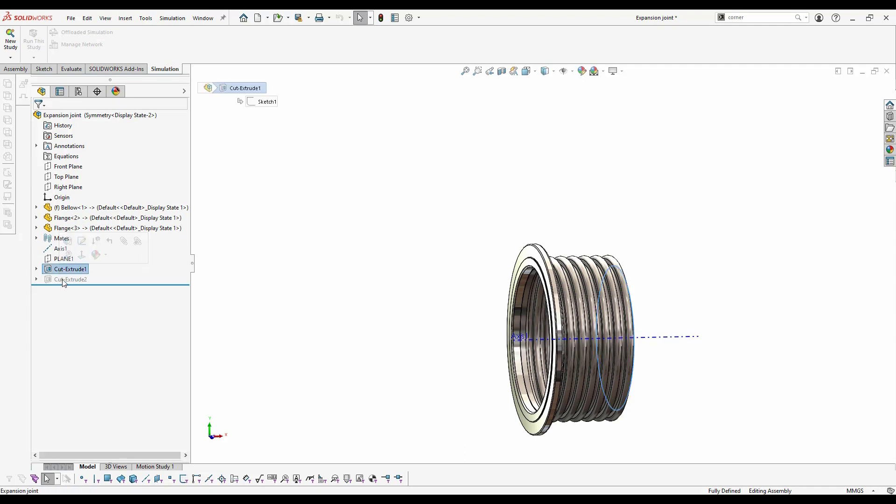
{"action": "left_click", "coordinate": [65, 279]}
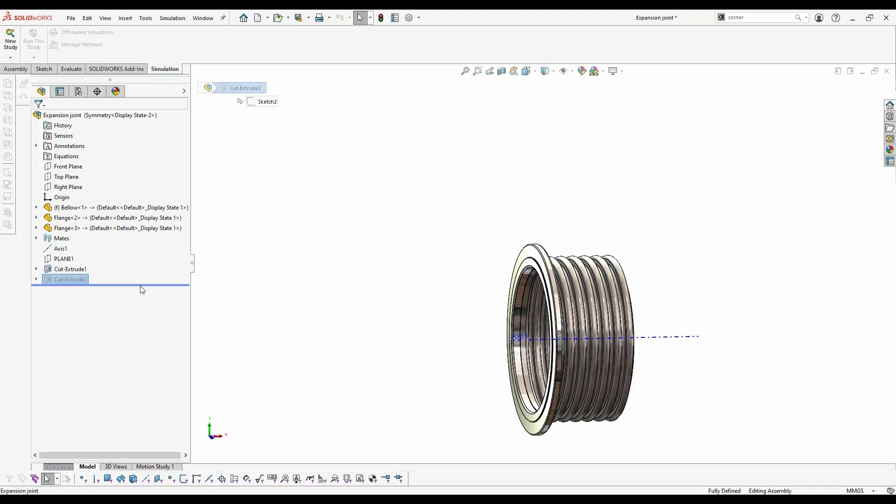
{"action": "left_click_drag", "start_coordinate": [141, 285], "coordinate": [143, 263]}
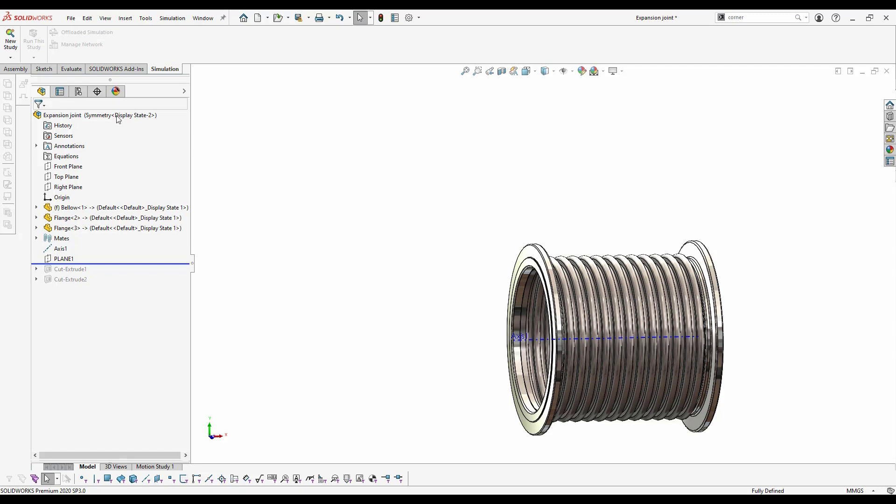
{"action": "left_click", "coordinate": [79, 91]}
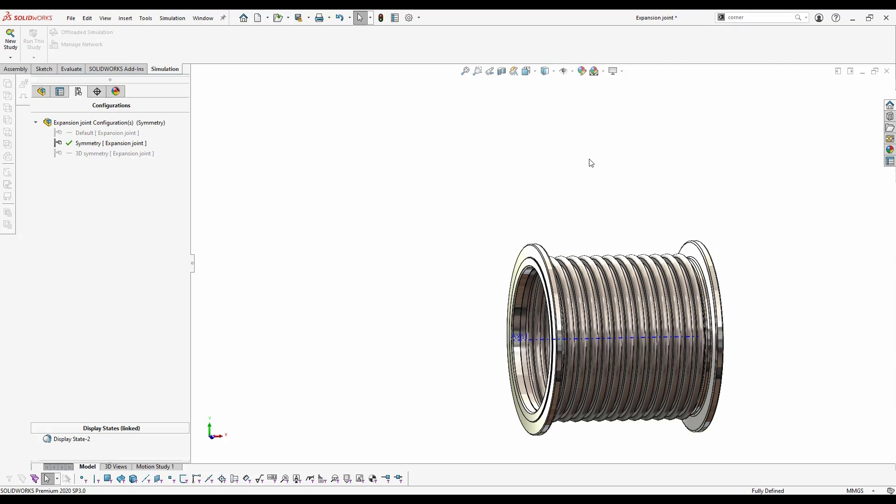
{"action": "left_click", "coordinate": [41, 91]}
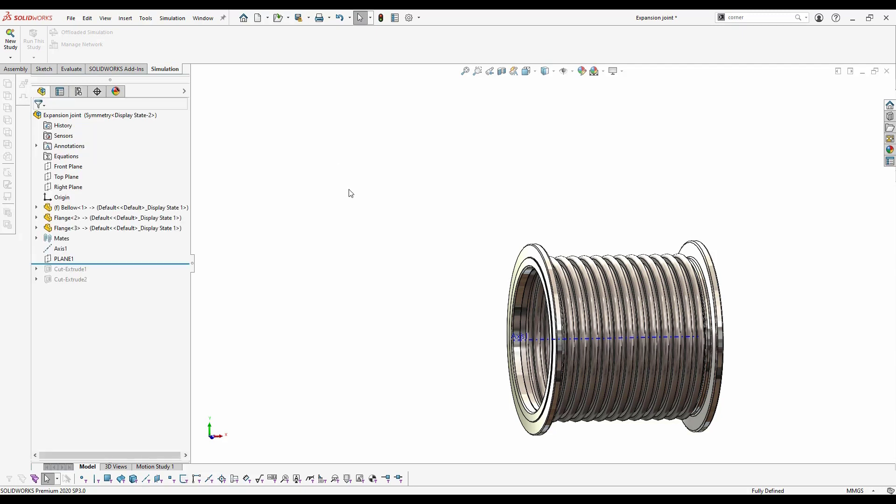
Roll the assembly forward to the end of the feature tree and highlight Cut-Extrude1.
{"action": "left_click_drag", "start_coordinate": [174, 263], "coordinate": [165, 287]}
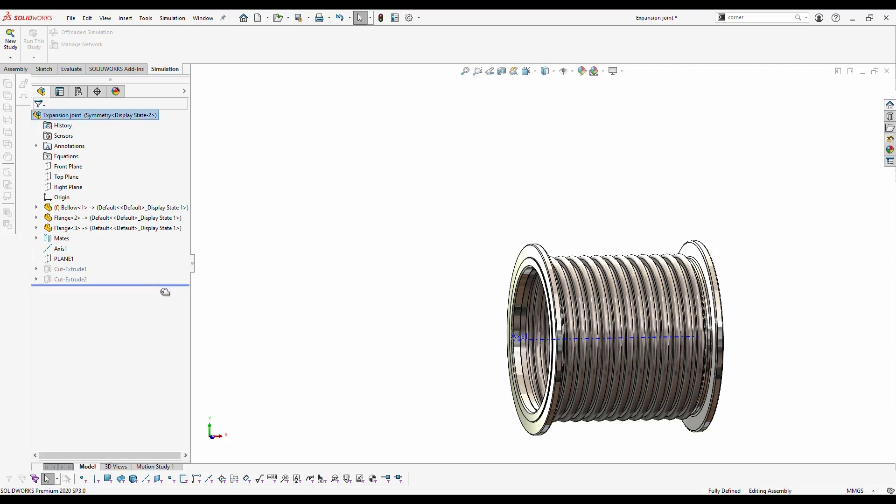
{"action": "left_click", "coordinate": [70, 269]}
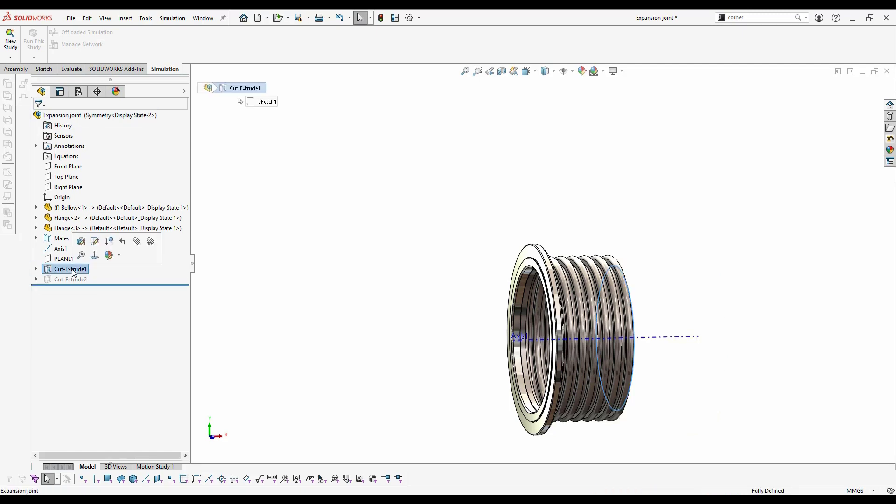
{"action": "left_click", "coordinate": [355, 258]}
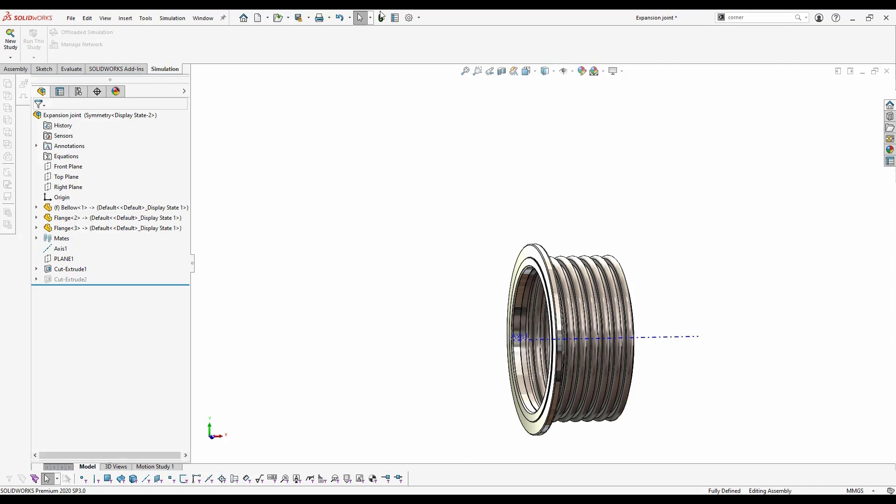
Check that the SOLIDWORKS Simulation add-in is enabled and accept the add-in settings.
{"action": "left_click", "coordinate": [420, 18]}
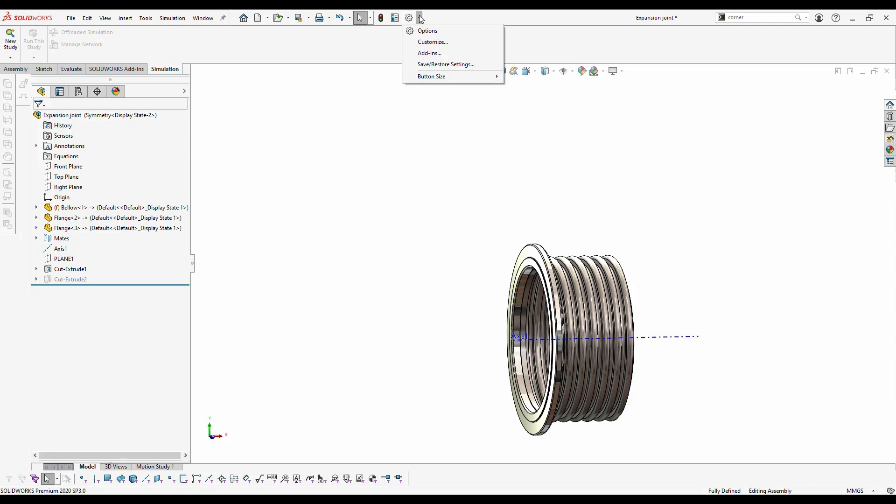
{"action": "left_click", "coordinate": [433, 53]}
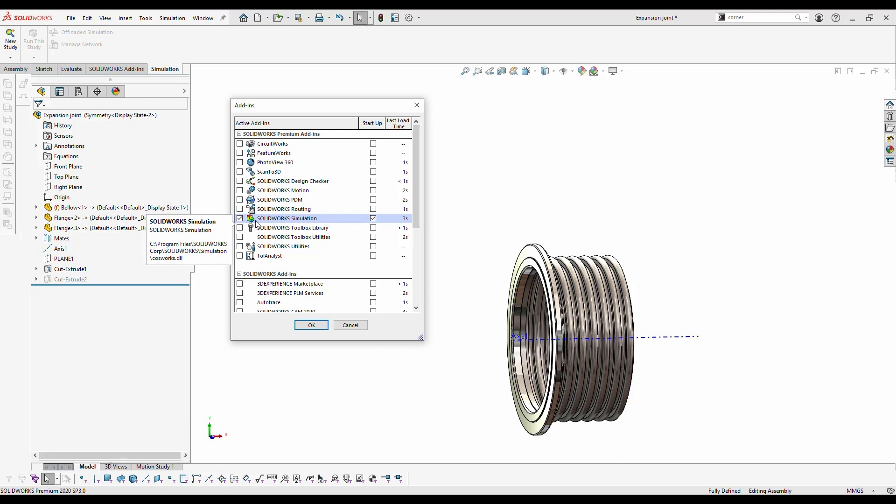
{"action": "left_click", "coordinate": [239, 218]}
{"action": "left_click", "coordinate": [239, 218]}
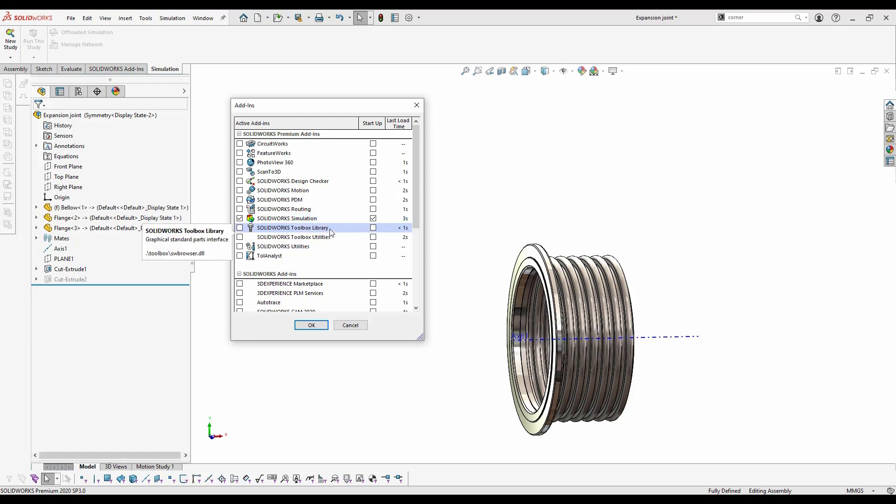
{"action": "left_click", "coordinate": [313, 330]}
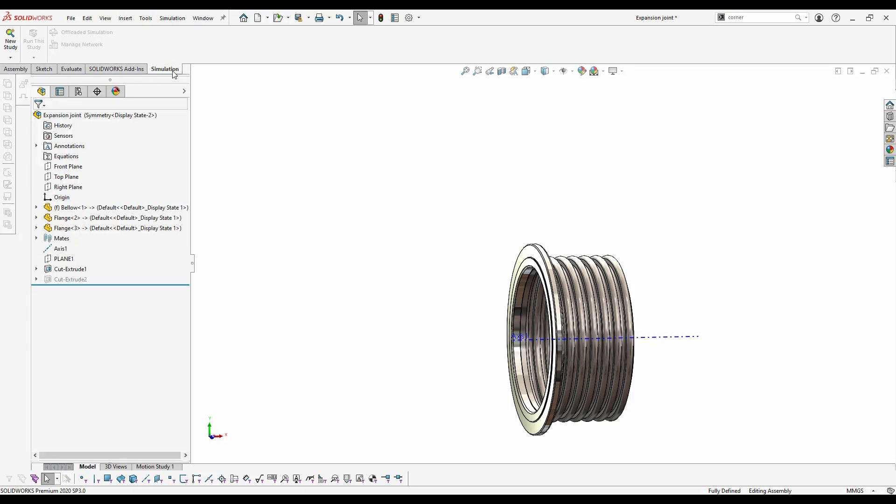
Create a new Thermal study with 2D simplification enabled.
{"action": "left_click", "coordinate": [10, 39]}
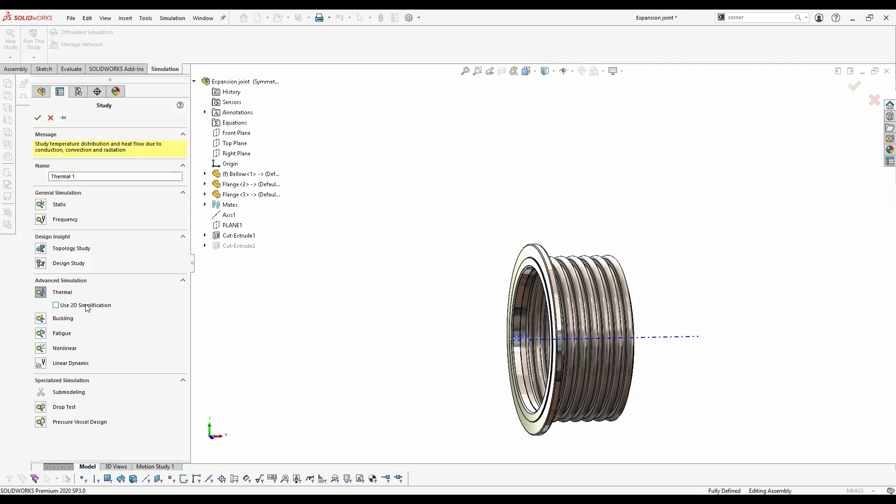
{"action": "left_click", "coordinate": [86, 306]}
{"action": "left_click", "coordinate": [38, 118]}
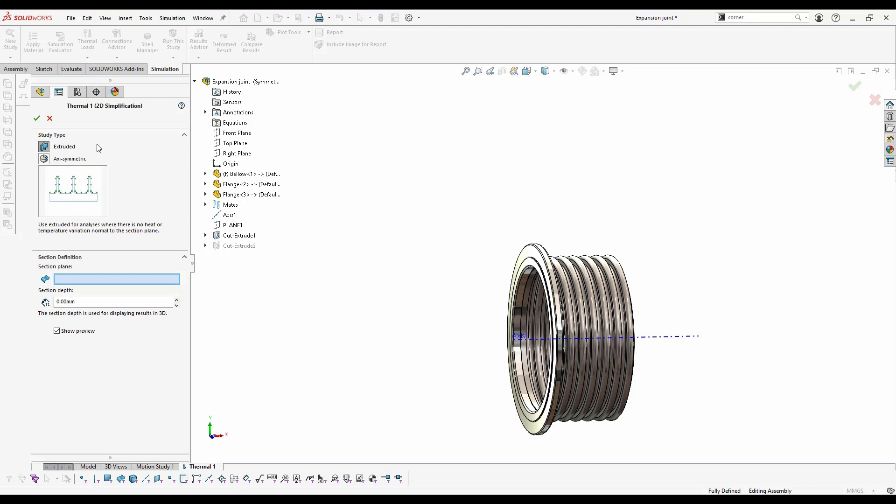
Define the 2D simplification as Axi-symmetric, with Front Plane as section plane and Axis1 as axis of symmetry.
{"action": "left_click", "coordinate": [49, 157]}
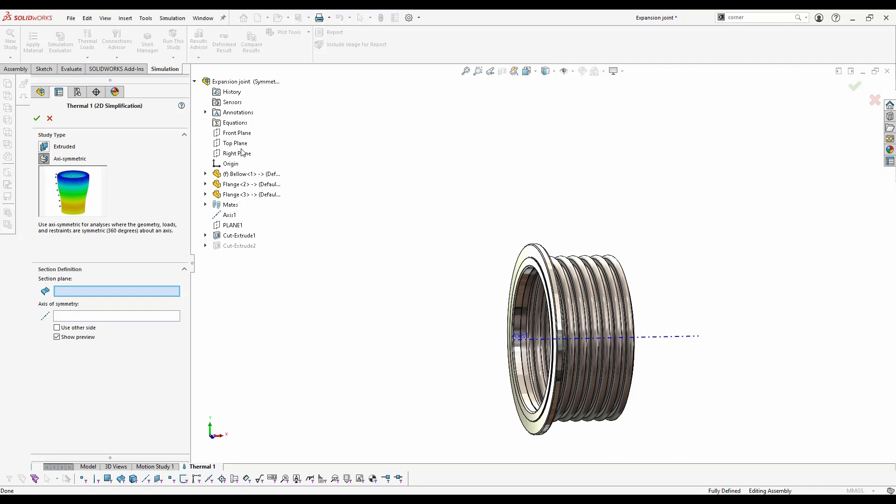
{"action": "left_click", "coordinate": [235, 134]}
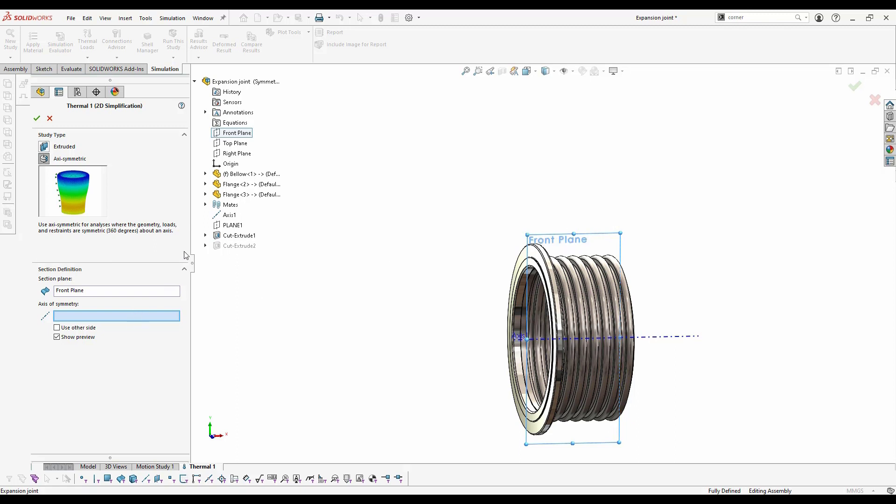
{"action": "left_click", "coordinate": [226, 216]}
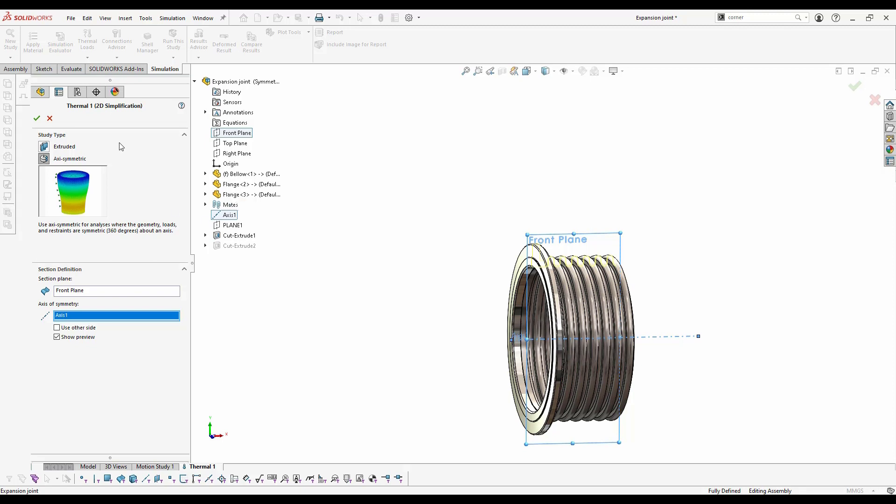
{"action": "left_click", "coordinate": [36, 118]}
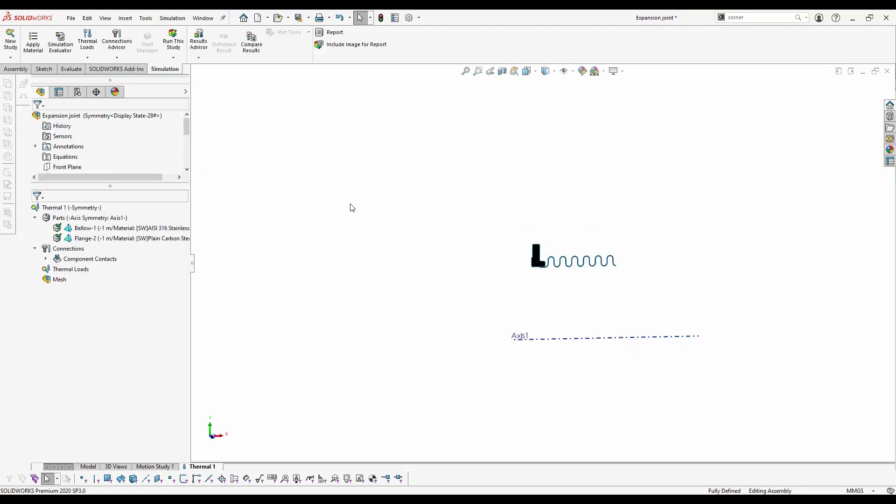
Examine the simplified cross-section of the flange and bellow, and widen the study tree to show full material names.
{"action": "scroll", "coordinate": [571, 253], "scroll_direction": "down", "scroll_amount": 5}
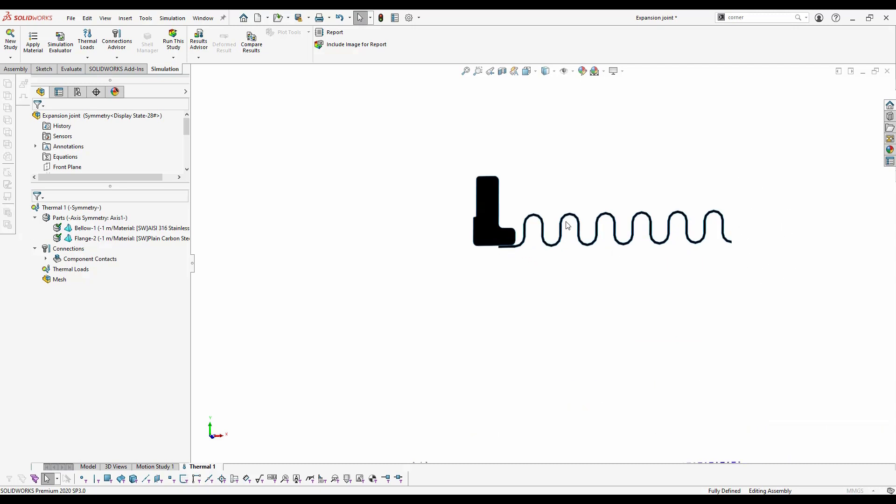
{"action": "scroll", "coordinate": [567, 226], "scroll_direction": "down", "scroll_amount": 3}
{"action": "scroll", "coordinate": [307, 220], "scroll_direction": "down", "scroll_amount": 5}
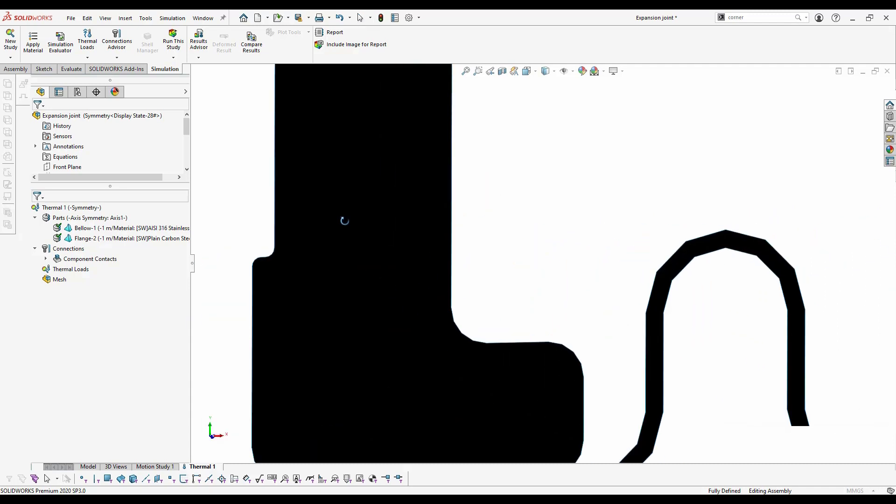
{"action": "scroll", "coordinate": [327, 224], "scroll_direction": "up", "scroll_amount": 3}
{"action": "middle_click_drag", "start_coordinate": [304, 230], "coordinate": [354, 226]}
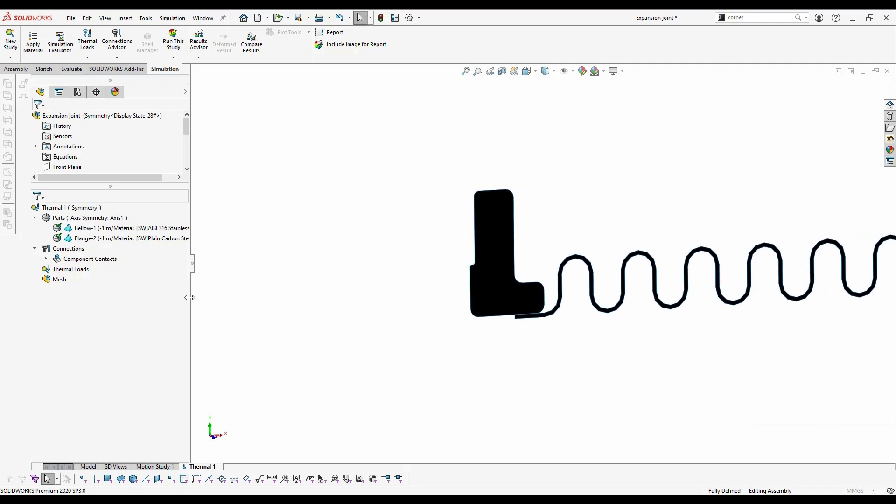
{"action": "left_click_drag", "start_coordinate": [189, 297], "coordinate": [253, 289]}
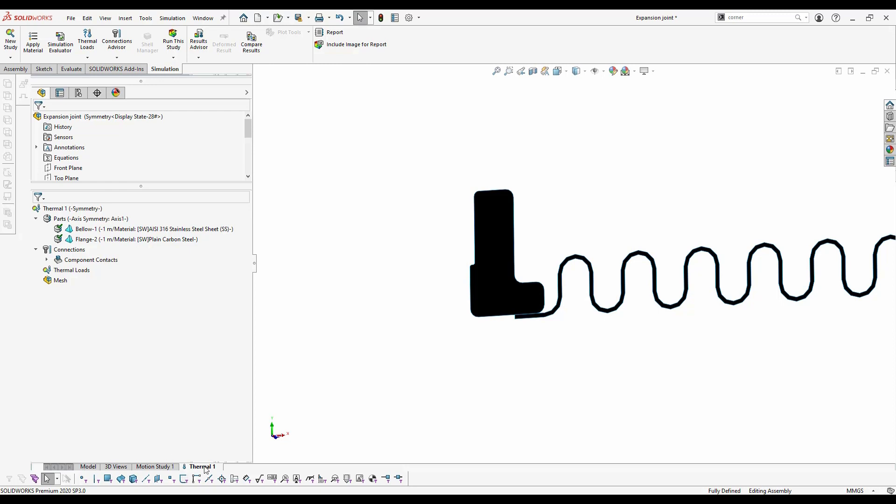
Inspect the contents and material of Flange<3> in the assembly model, and return to the thermal study.
{"action": "left_click", "coordinate": [91, 469]}
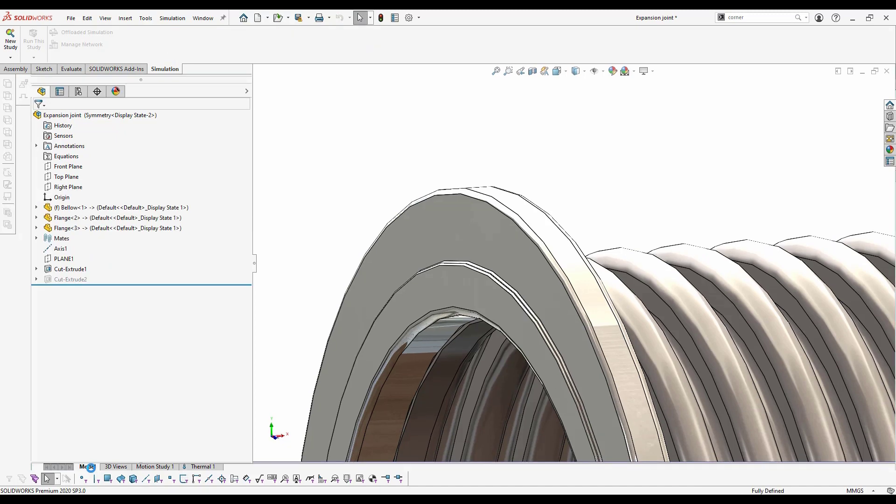
{"action": "left_click", "coordinate": [93, 230]}
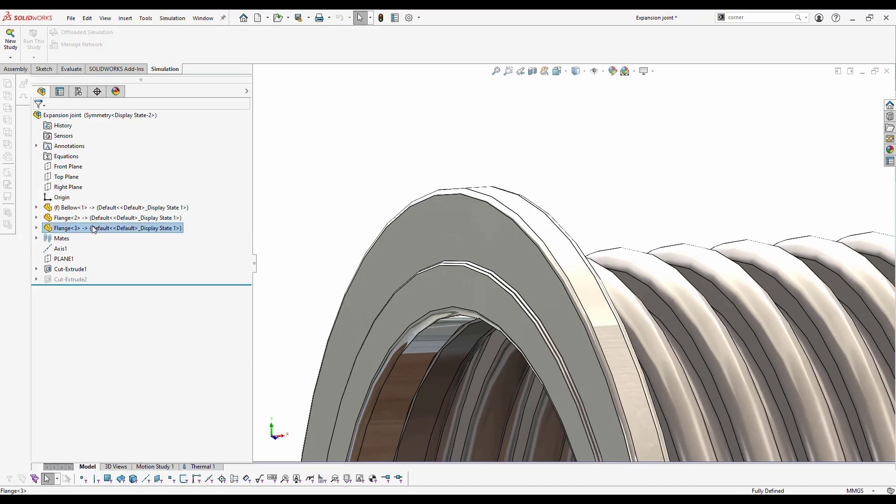
{"action": "left_click", "coordinate": [37, 229]}
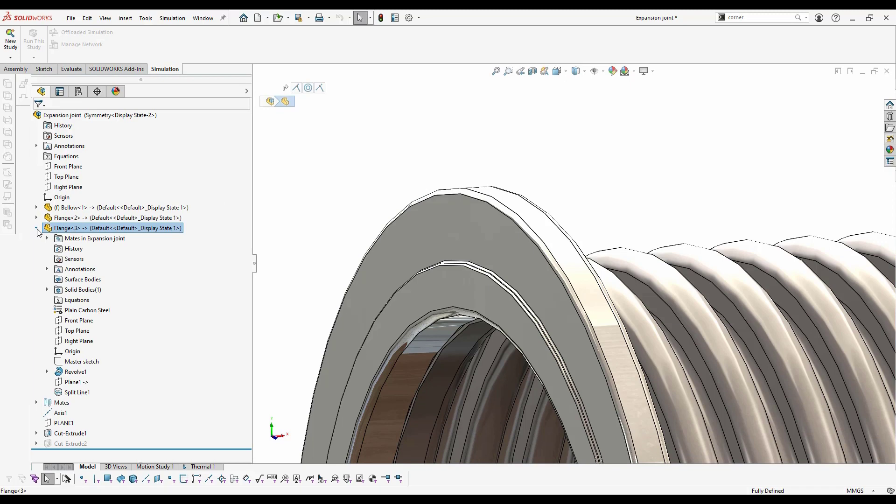
{"action": "left_click", "coordinate": [36, 228]}
{"action": "left_click", "coordinate": [211, 466]}
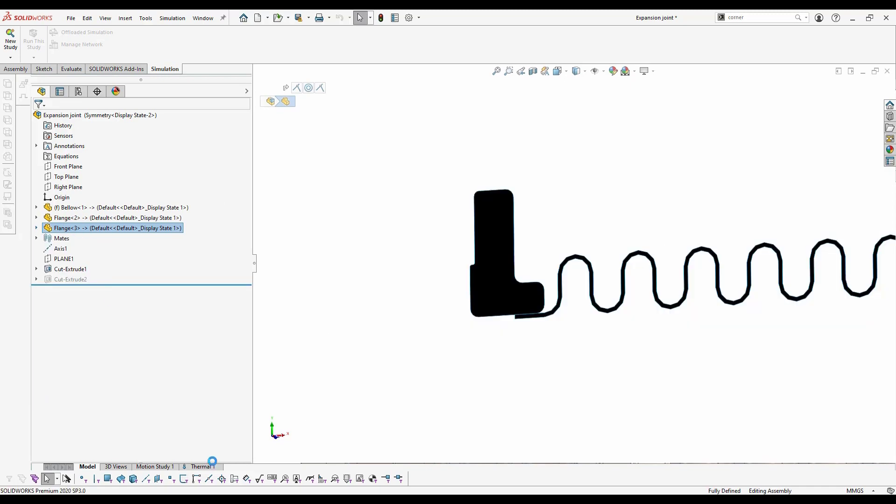
Examine the study's bellow and flange bodies with their assigned materials, including the options for applying material to all parts.
{"action": "left_click", "coordinate": [119, 228]}
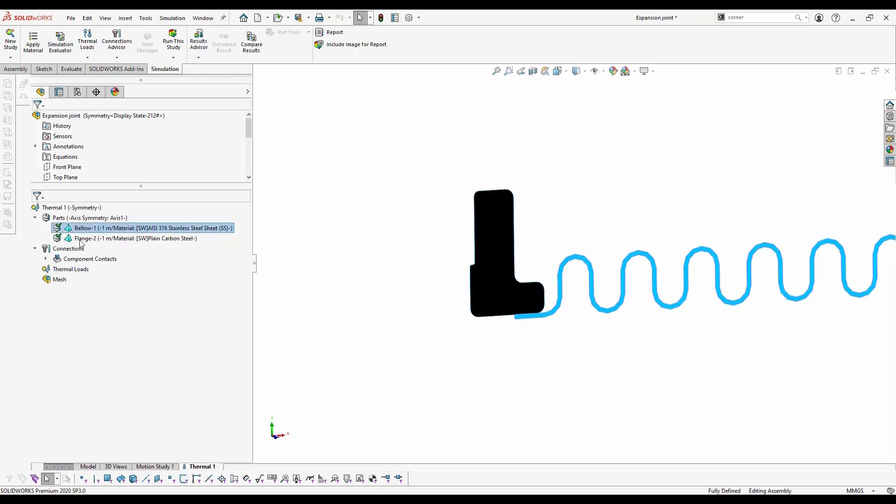
{"action": "left_click", "coordinate": [80, 240]}
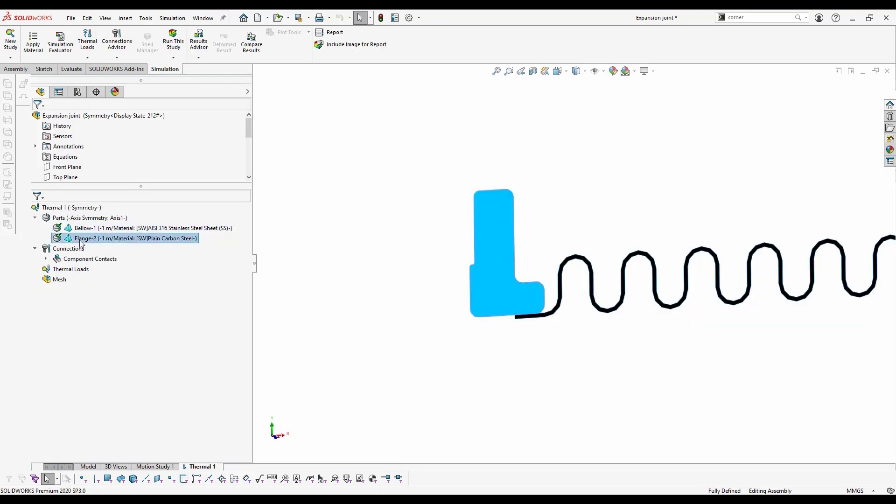
{"action": "left_click", "coordinate": [78, 293]}
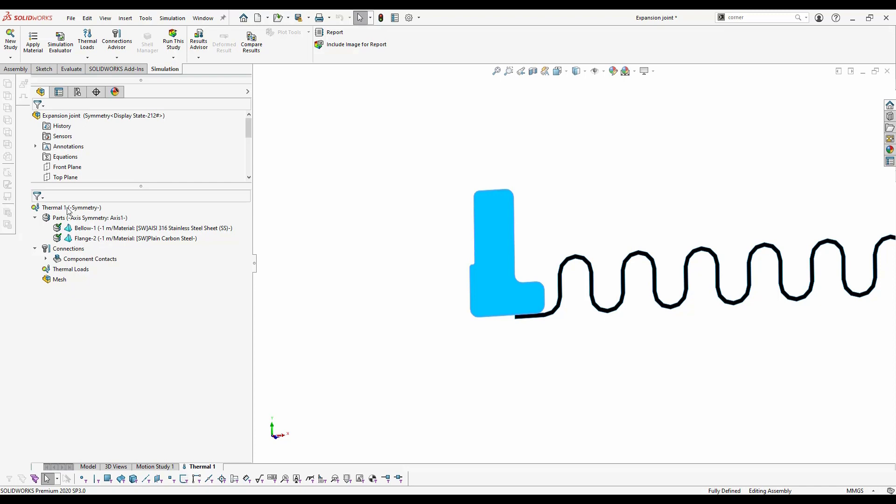
{"action": "left_click", "coordinate": [53, 209]}
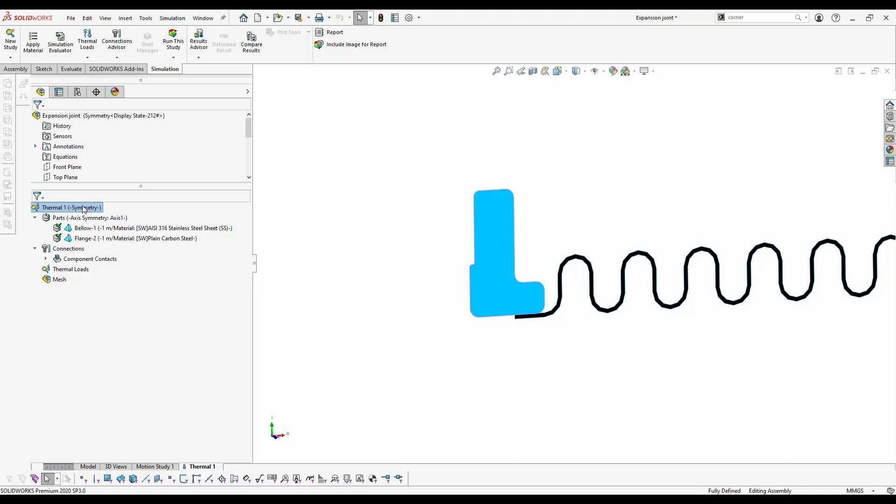
{"action": "left_click", "coordinate": [75, 221]}
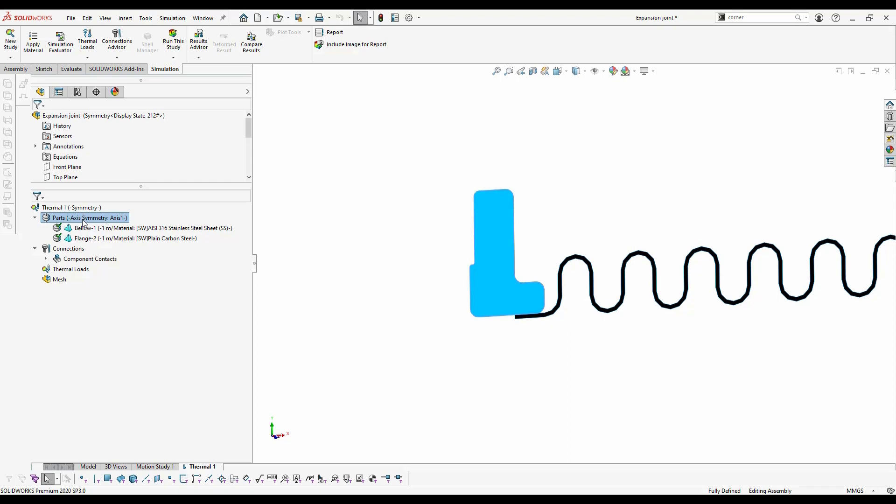
{"action": "right_click", "coordinate": [83, 222]}
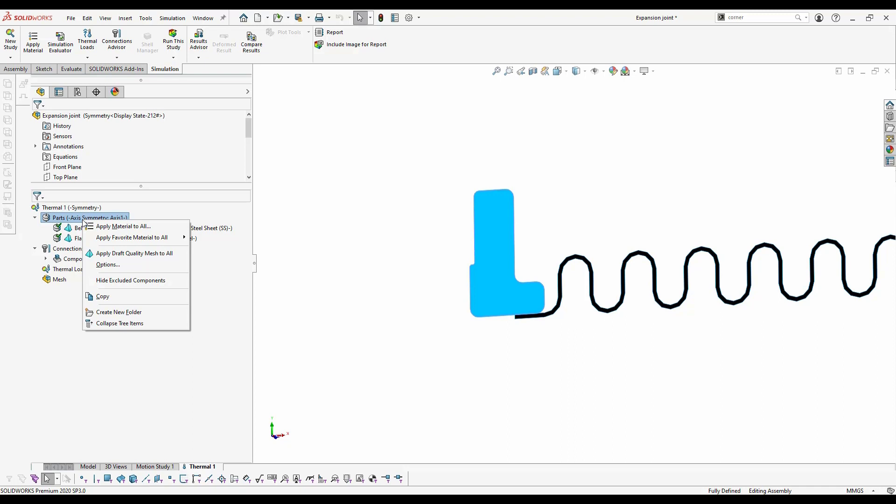
{"action": "left_click", "coordinate": [73, 229]}
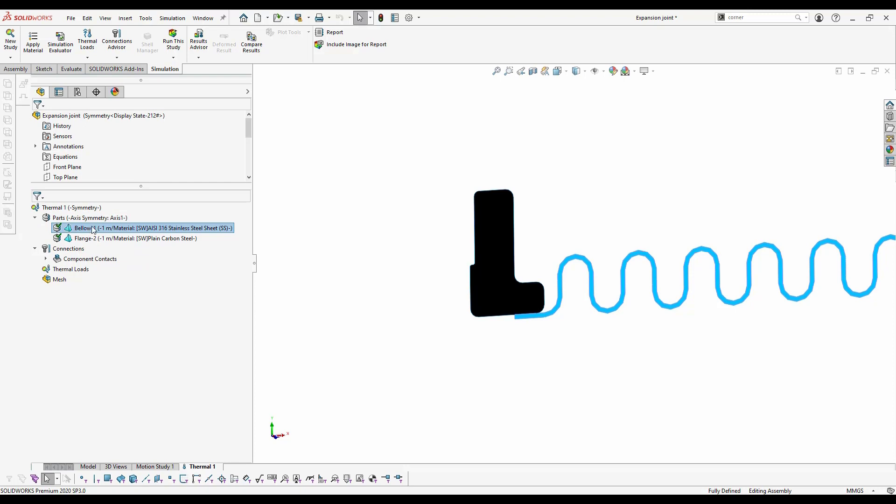
{"action": "left_click", "coordinate": [74, 239]}
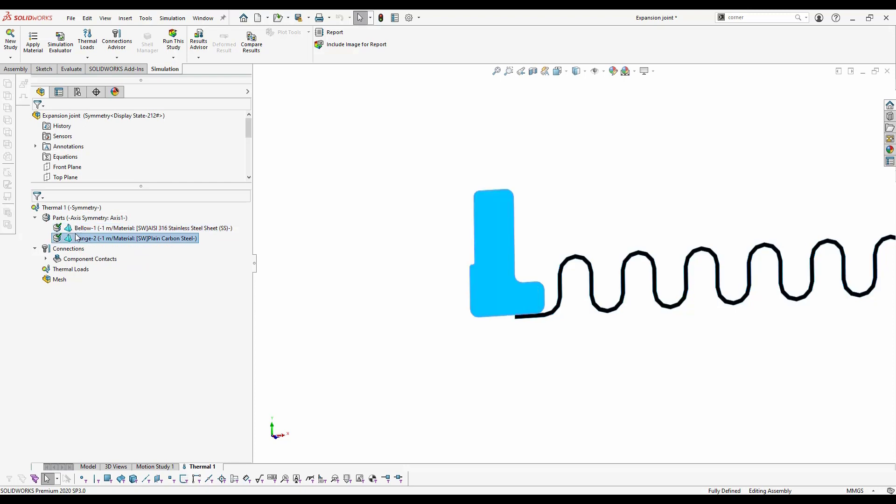
{"action": "left_click", "coordinate": [82, 232]}
{"action": "left_click", "coordinate": [85, 242]}
{"action": "left_click", "coordinate": [85, 232]}
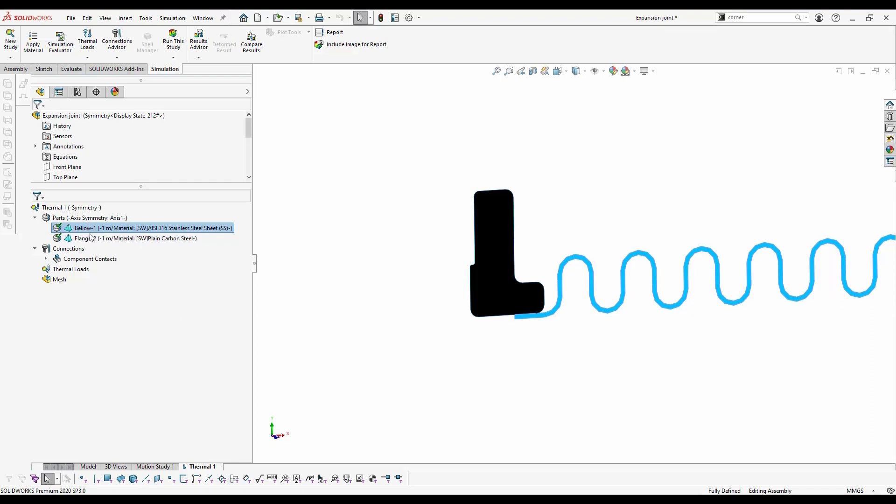
Examine the study's connections, including the global contact under the component contacts.
{"action": "left_click", "coordinate": [91, 238]}
{"action": "left_click", "coordinate": [90, 230]}
{"action": "left_click", "coordinate": [68, 250]}
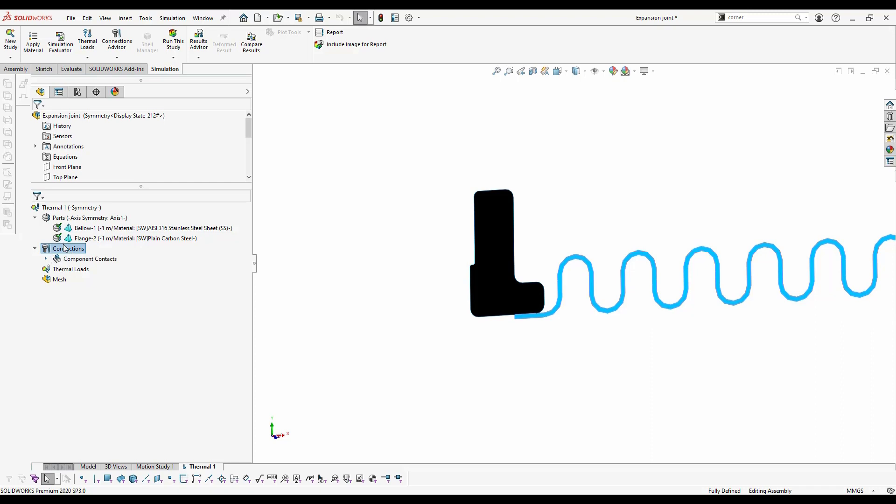
{"action": "left_click", "coordinate": [46, 258]}
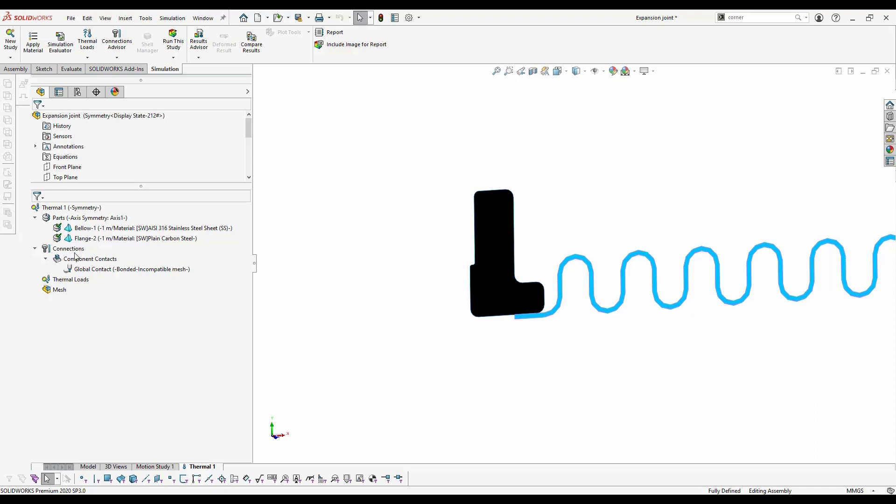
{"action": "left_click", "coordinate": [119, 270]}
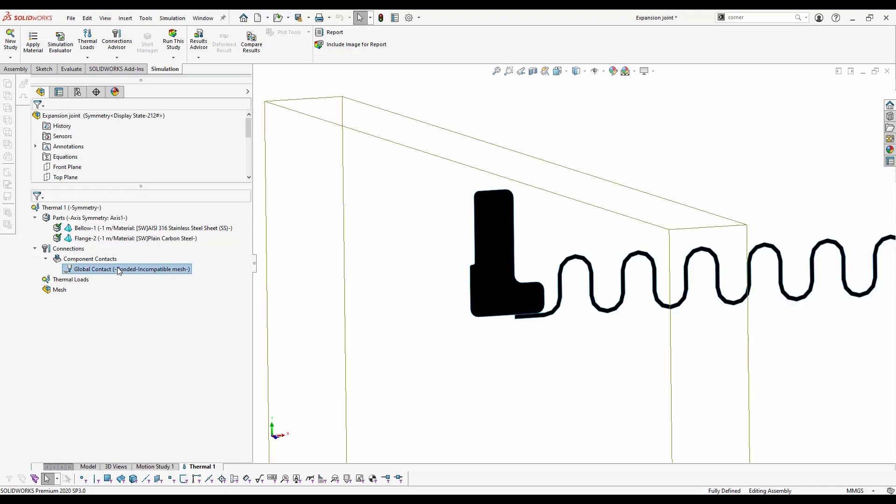
{"action": "left_click", "coordinate": [46, 259]}
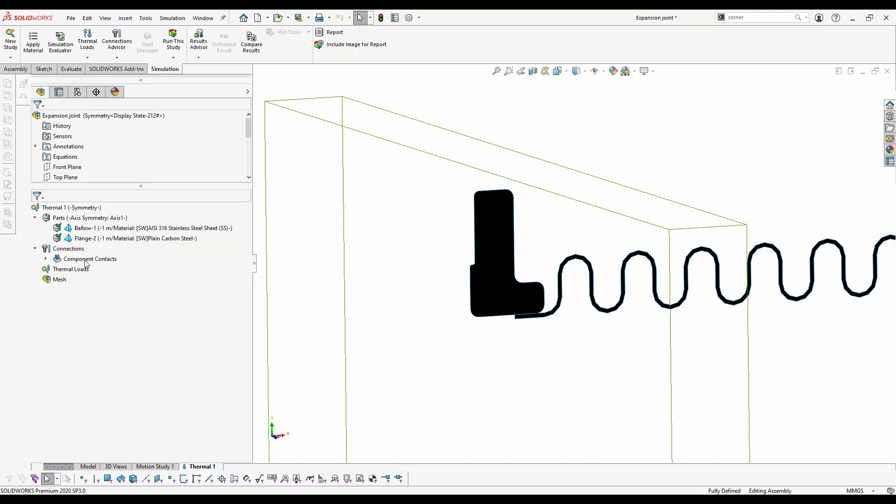
Start a prescribed temperature load in the thermal study and set its value to 220 Celsius.
{"action": "left_click", "coordinate": [72, 269]}
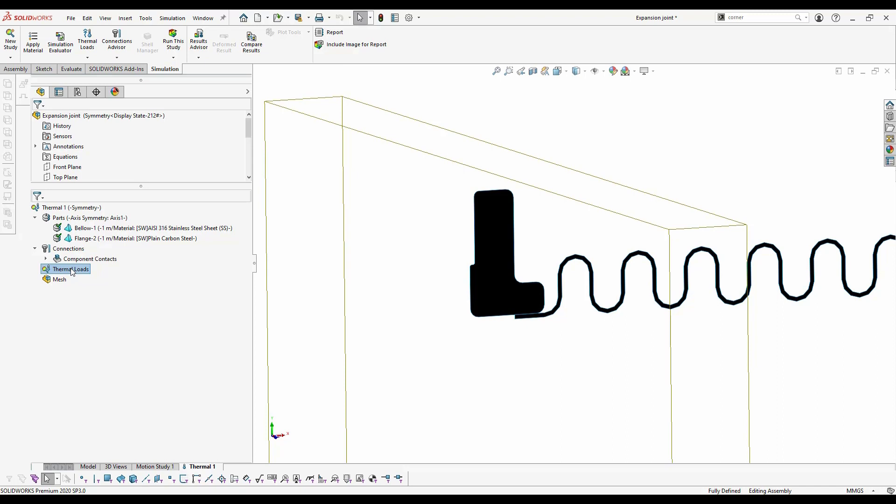
{"action": "right_click", "coordinate": [71, 271]}
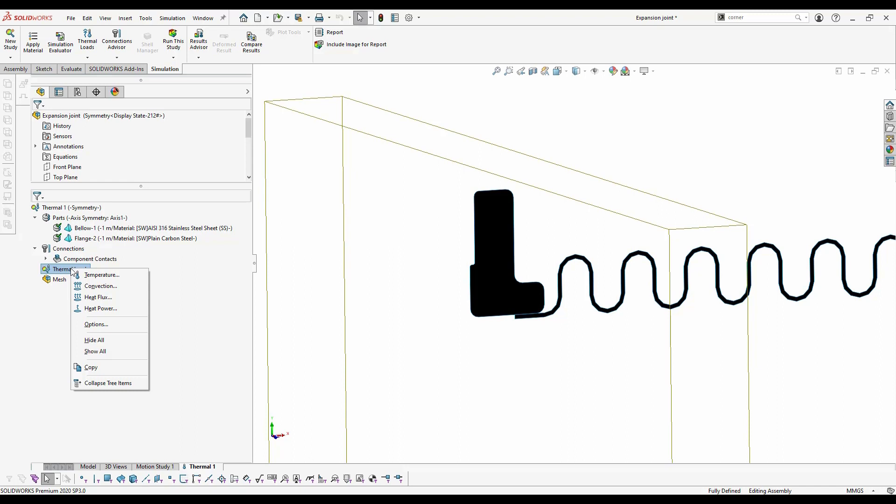
{"action": "left_click", "coordinate": [102, 275]}
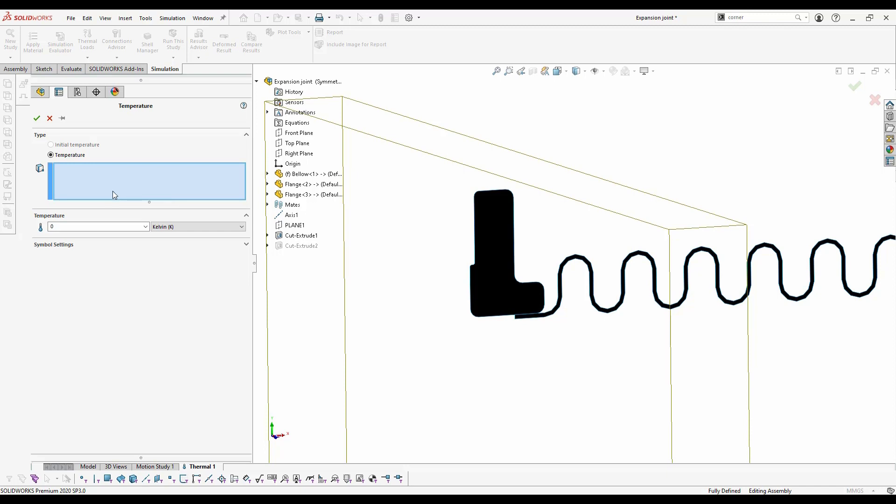
{"action": "left_click", "coordinate": [195, 228]}
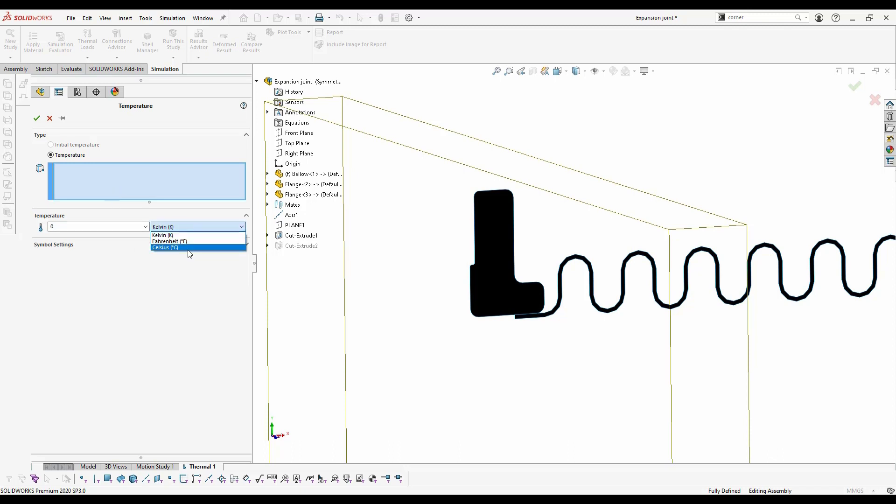
{"action": "left_click", "coordinate": [191, 247]}
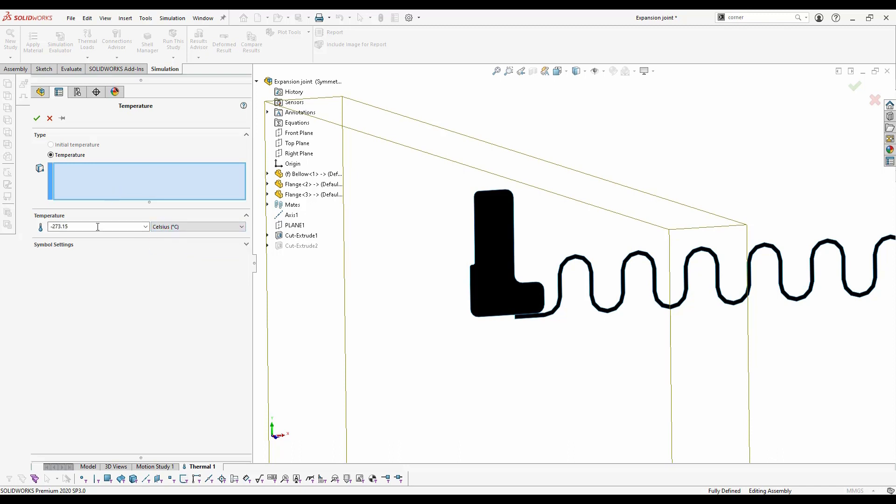
{"action": "left_click", "coordinate": [97, 227]}
{"action": "type", "text": "220"}
{"action": "left_click", "coordinate": [127, 304]}
Apply the 220 °C temperature to the flange's bore edge, the bellow's end edge and all tangent edges along the bellow's inner side.
{"action": "scroll", "coordinate": [573, 319], "scroll_direction": "down", "scroll_amount": 8}
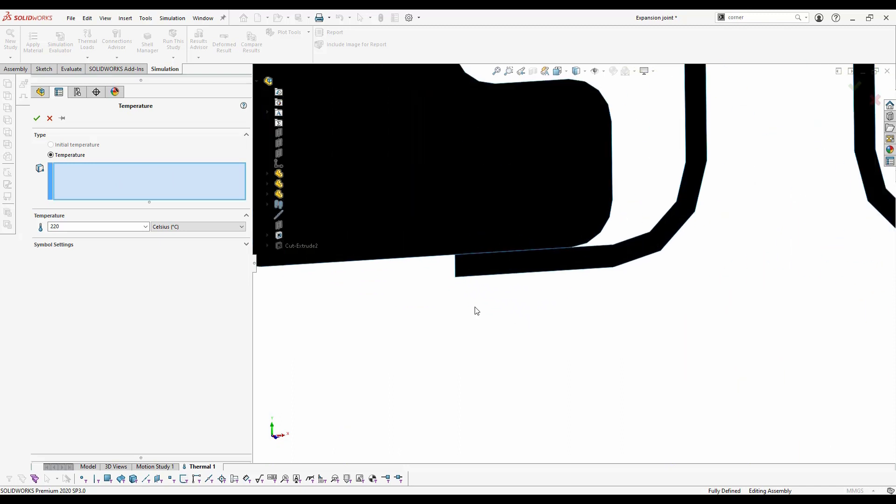
{"action": "left_click", "coordinate": [403, 260]}
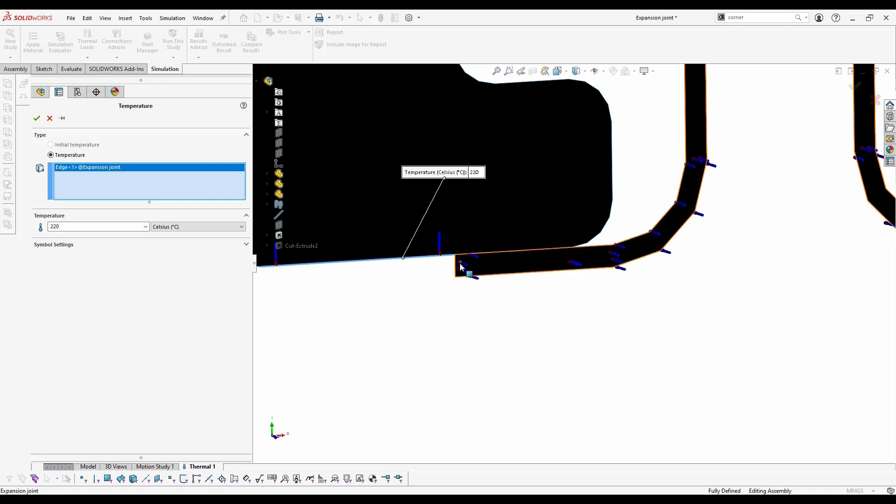
{"action": "left_click", "coordinate": [457, 269]}
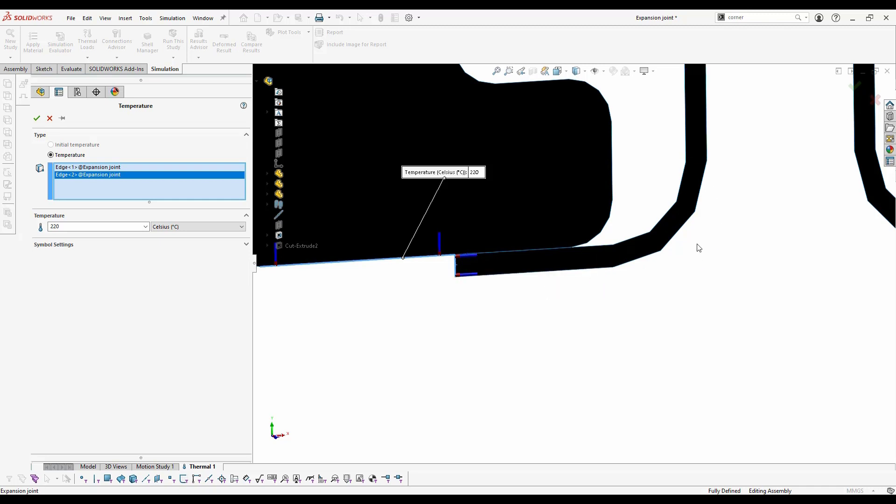
{"action": "right_click", "coordinate": [518, 279]}
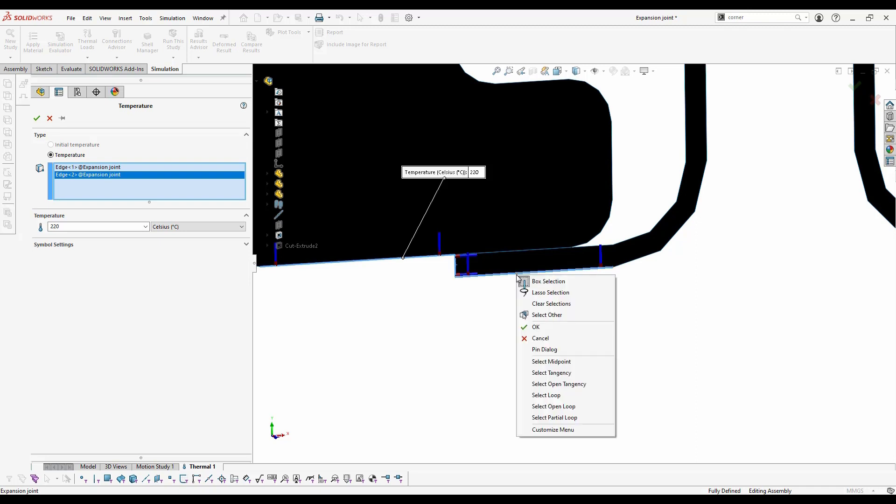
{"action": "left_click", "coordinate": [562, 373]}
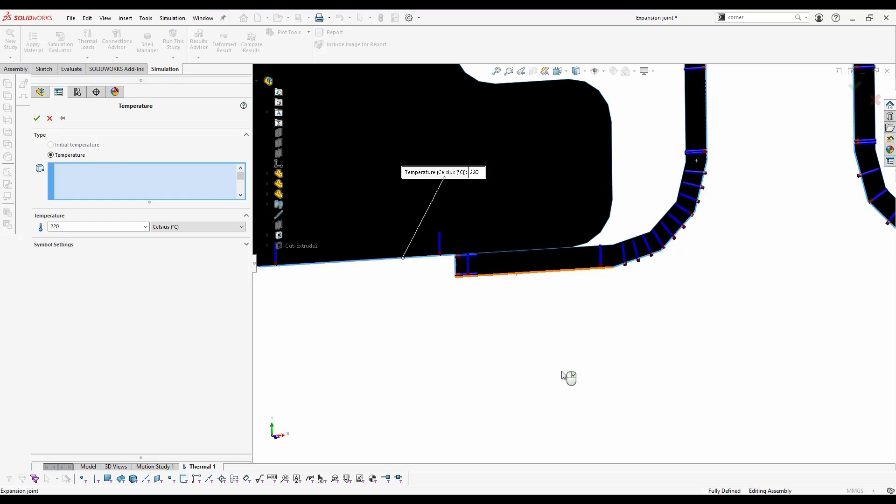
{"action": "scroll", "coordinate": [561, 374], "scroll_direction": "up", "scroll_amount": 5}
{"action": "scroll", "coordinate": [653, 332], "scroll_direction": "up", "scroll_amount": 3}
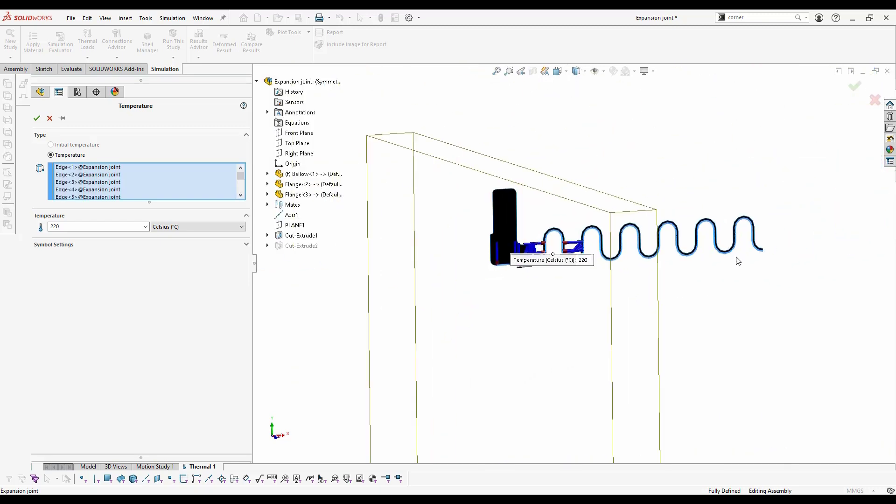
{"action": "scroll", "coordinate": [737, 260], "scroll_direction": "down", "scroll_amount": 10}
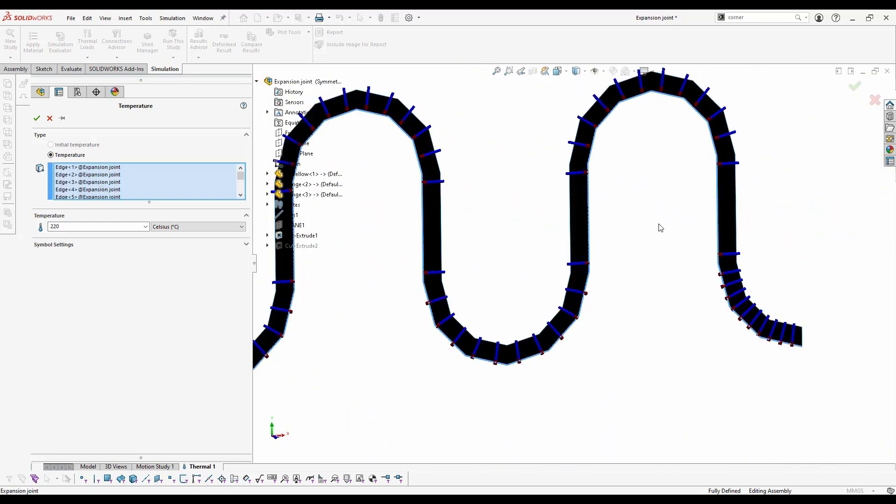
{"action": "left_click", "coordinate": [36, 118]}
{"action": "scroll", "coordinate": [502, 204], "scroll_direction": "up", "scroll_amount": 5}
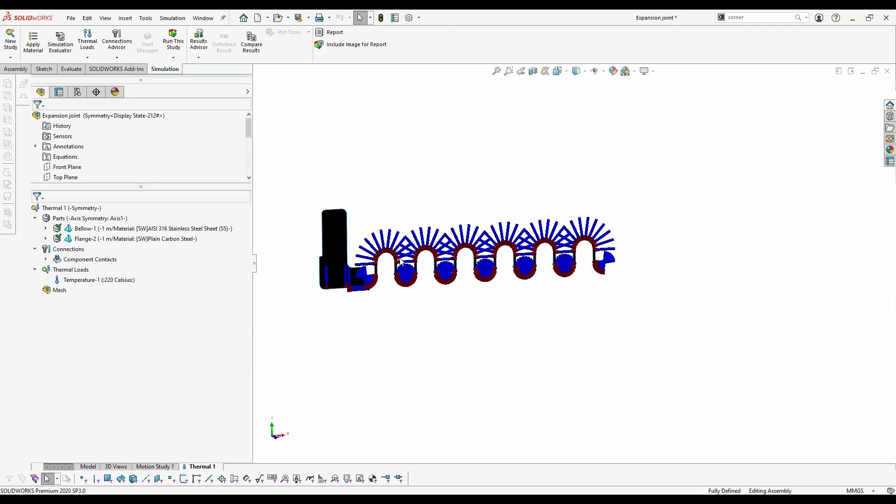
{"action": "scroll", "coordinate": [389, 255], "scroll_direction": "down", "scroll_amount": 3}
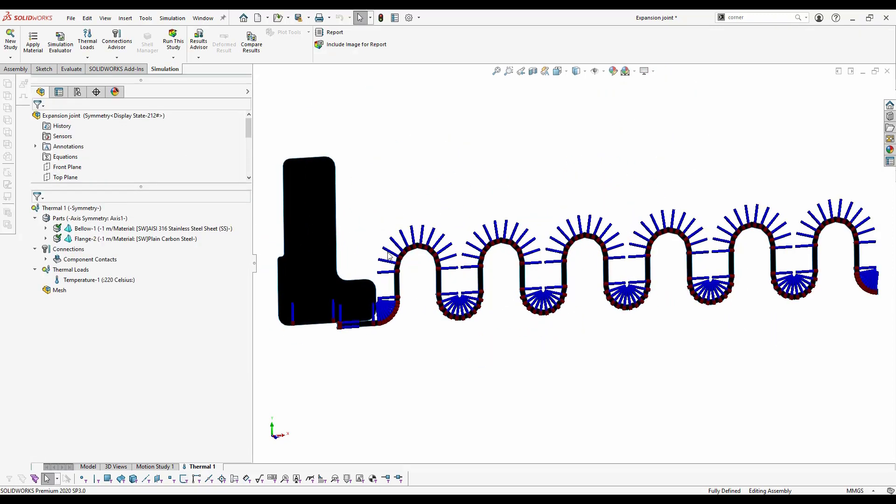
{"action": "left_click", "coordinate": [110, 280]}
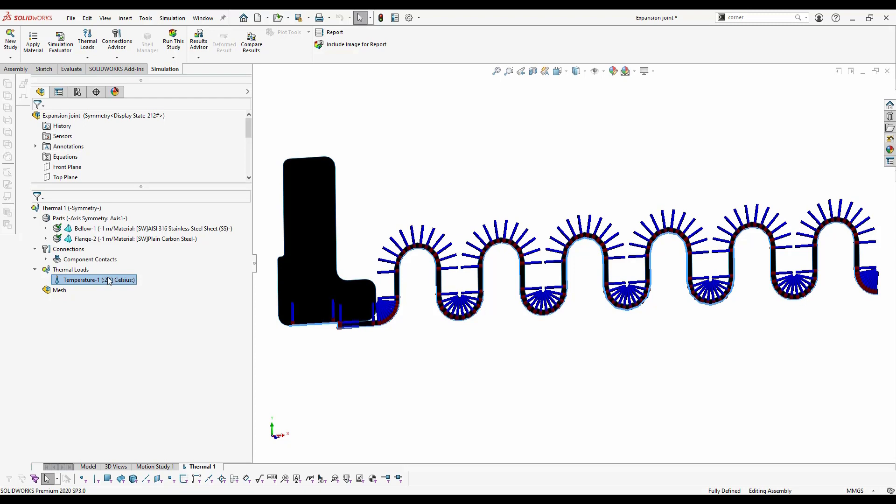
Start a convection load in the thermal study and clear all preselected edges from it.
{"action": "right_click", "coordinate": [77, 274]}
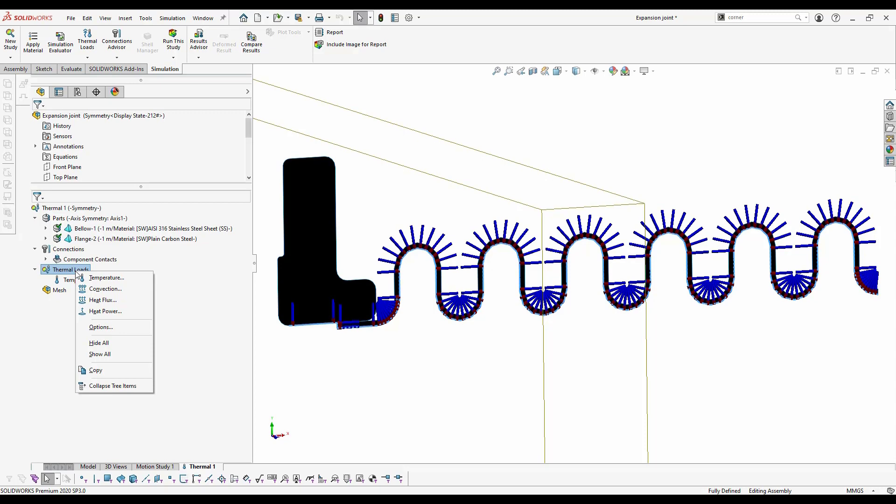
{"action": "left_click", "coordinate": [119, 292]}
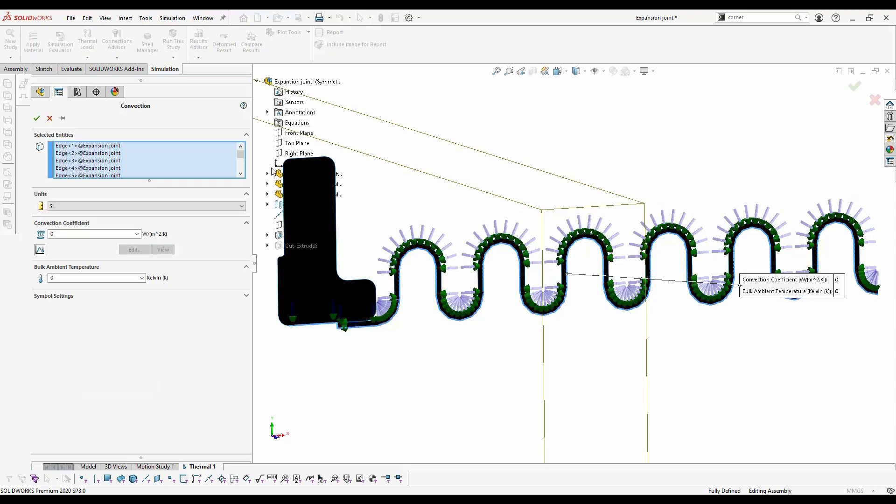
{"action": "scroll", "coordinate": [433, 146], "scroll_direction": "up", "scroll_amount": 3}
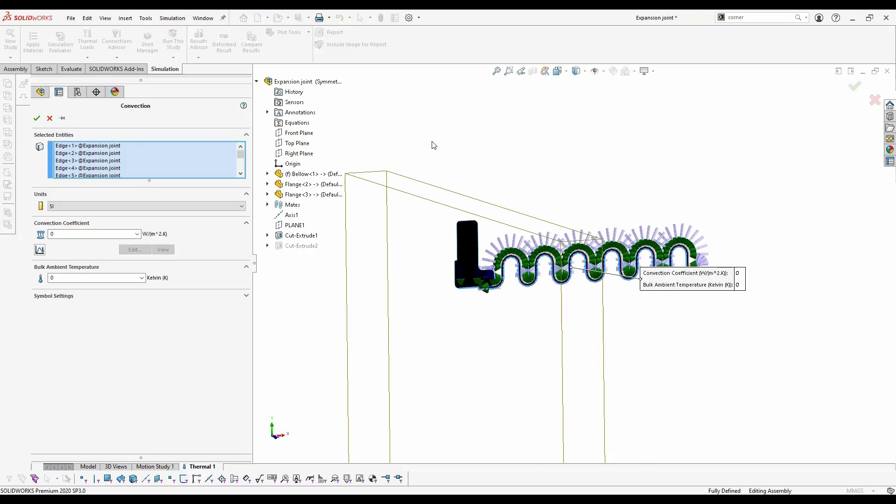
{"action": "right_click", "coordinate": [129, 152]}
{"action": "left_click", "coordinate": [162, 157]}
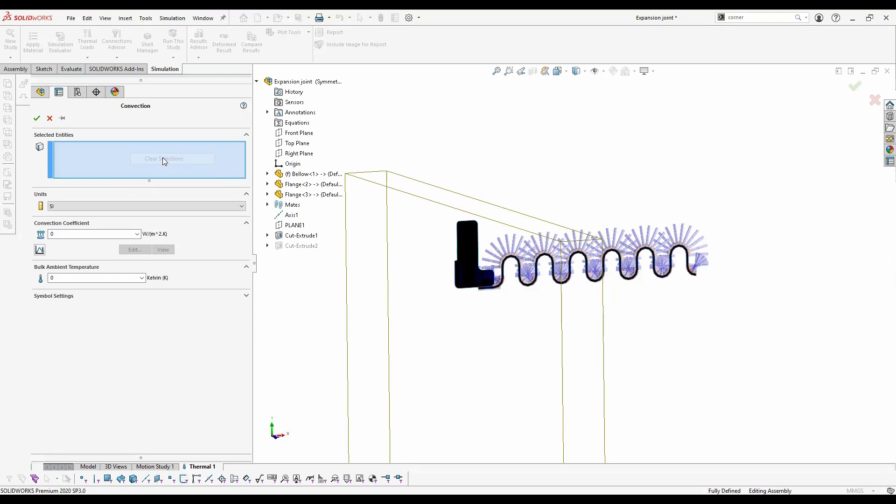
Select the flange's top edge, its two rounded top corners and the vertical edge facing the bellow for the convection load.
{"action": "scroll", "coordinate": [476, 224], "scroll_direction": "down", "scroll_amount": 6}
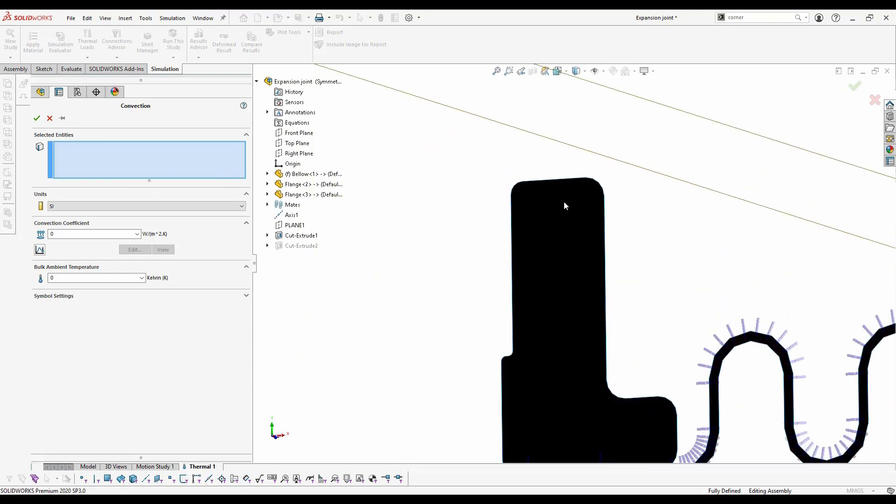
{"action": "left_click", "coordinate": [485, 182]}
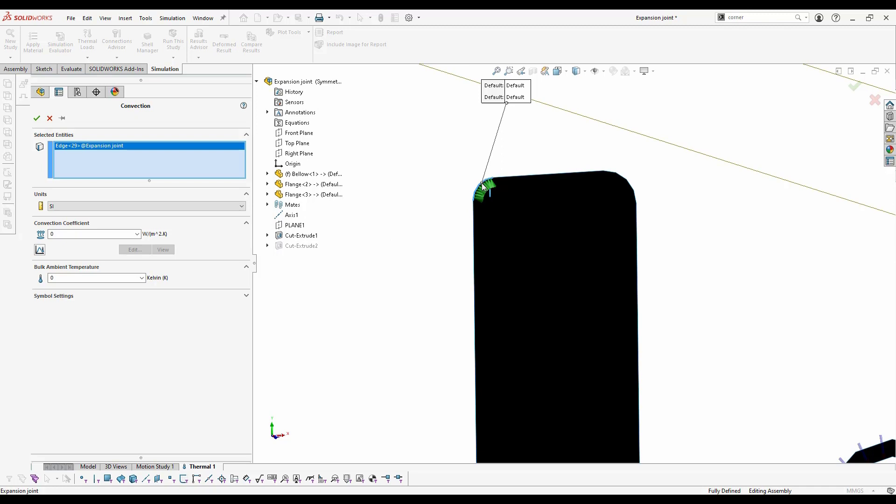
{"action": "left_click", "coordinate": [520, 181]}
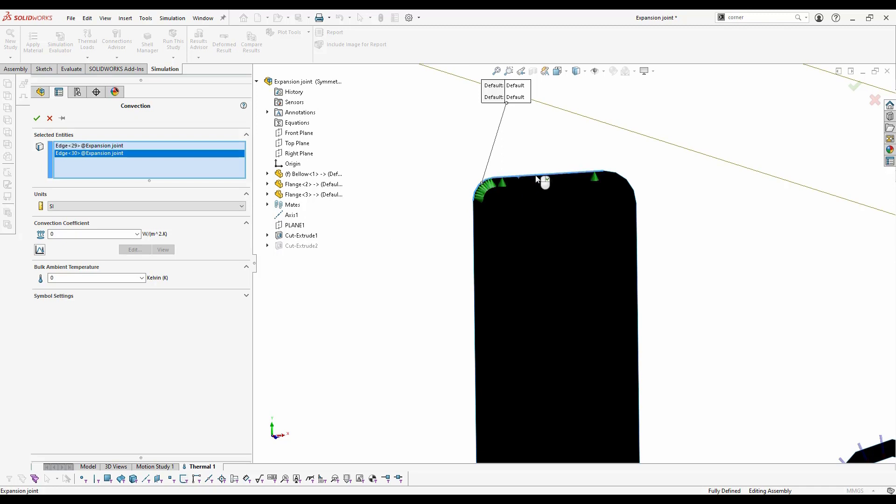
{"action": "left_click", "coordinate": [618, 177]}
{"action": "scroll", "coordinate": [513, 289], "scroll_direction": "up", "scroll_amount": 5}
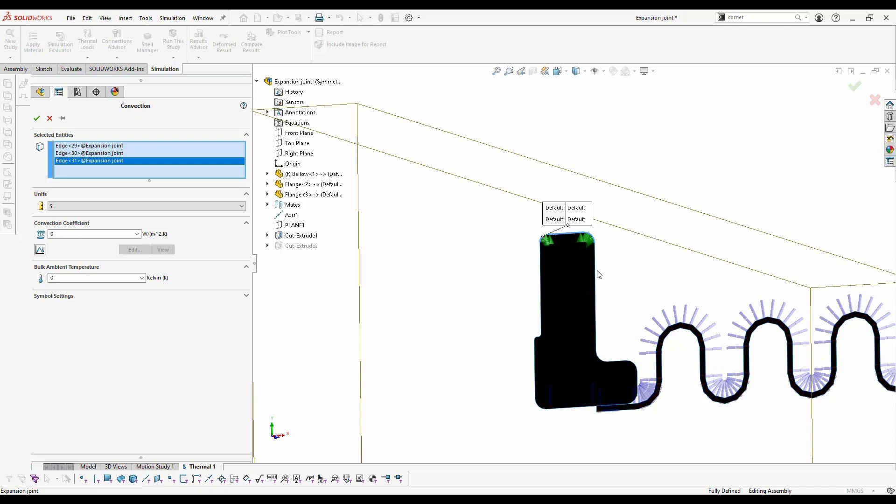
{"action": "scroll", "coordinate": [600, 273], "scroll_direction": "down", "scroll_amount": 5}
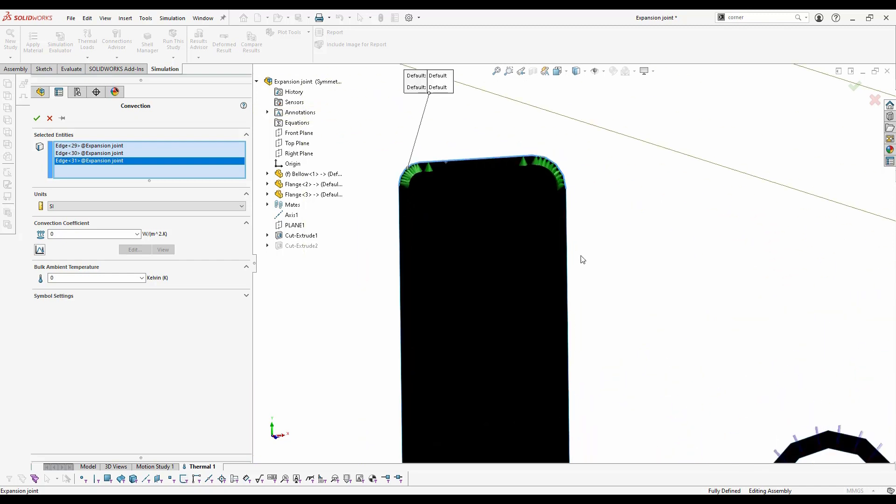
{"action": "left_click", "coordinate": [567, 221]}
Add the flange's inner fillet, the hub's upper and end edges, and both rounded hub corners to the convection selection.
{"action": "scroll", "coordinate": [577, 238], "scroll_direction": "up", "scroll_amount": 5}
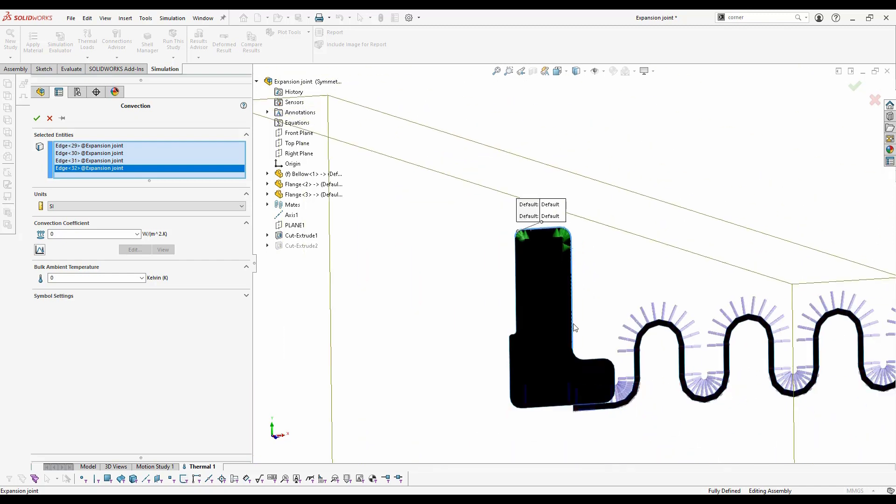
{"action": "scroll", "coordinate": [582, 365], "scroll_direction": "down", "scroll_amount": 5}
{"action": "left_click", "coordinate": [582, 364]}
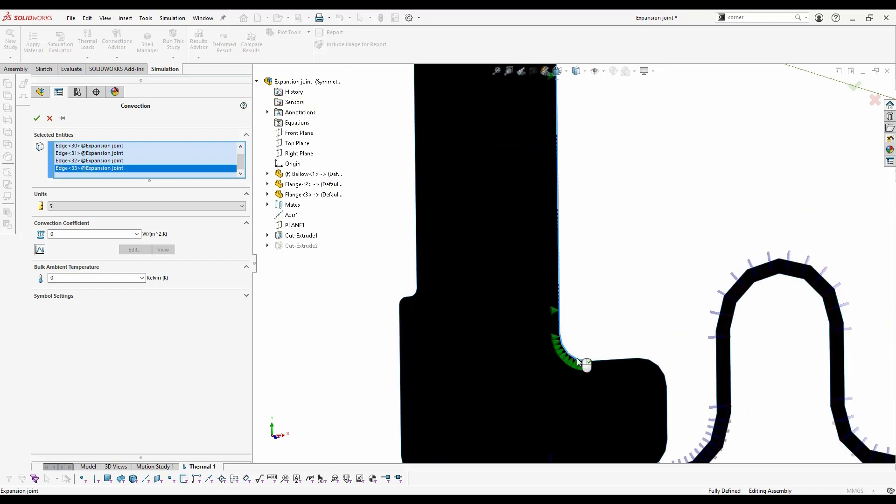
{"action": "left_click", "coordinate": [601, 363]}
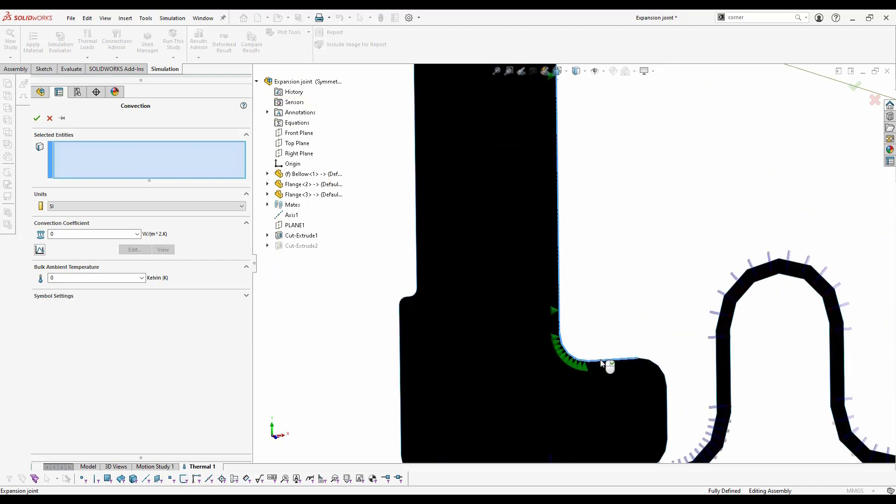
{"action": "left_click", "coordinate": [656, 367]}
{"action": "left_click", "coordinate": [666, 396]}
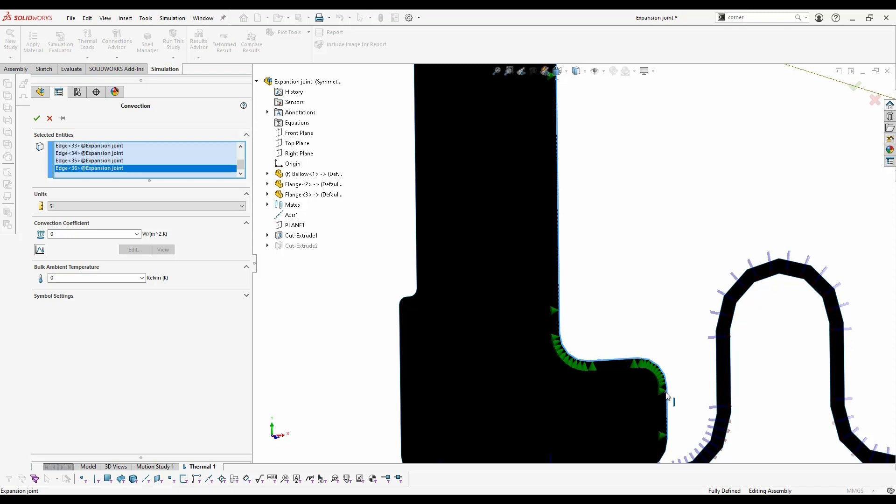
{"action": "scroll", "coordinate": [644, 401], "scroll_direction": "up", "scroll_amount": 3}
{"action": "left_click", "coordinate": [636, 394]}
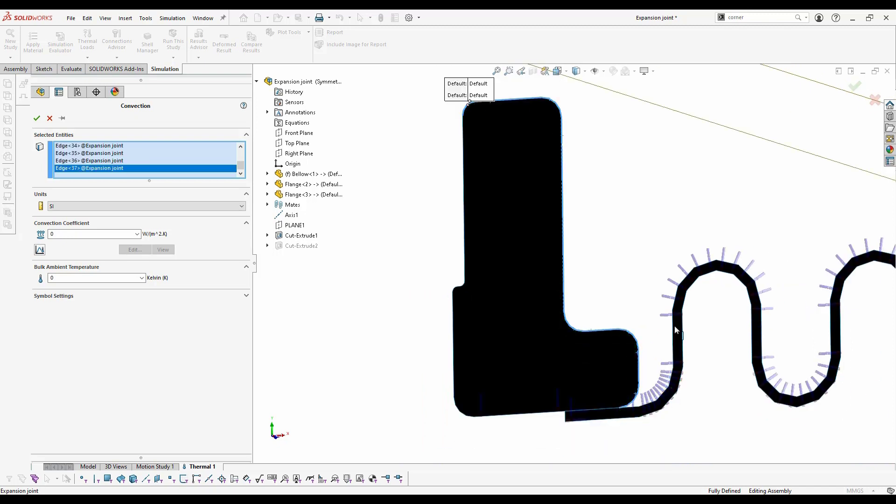
Add all tangent edges along the bellow's outer side to the convection selection.
{"action": "scroll", "coordinate": [601, 394], "scroll_direction": "down", "scroll_amount": 5}
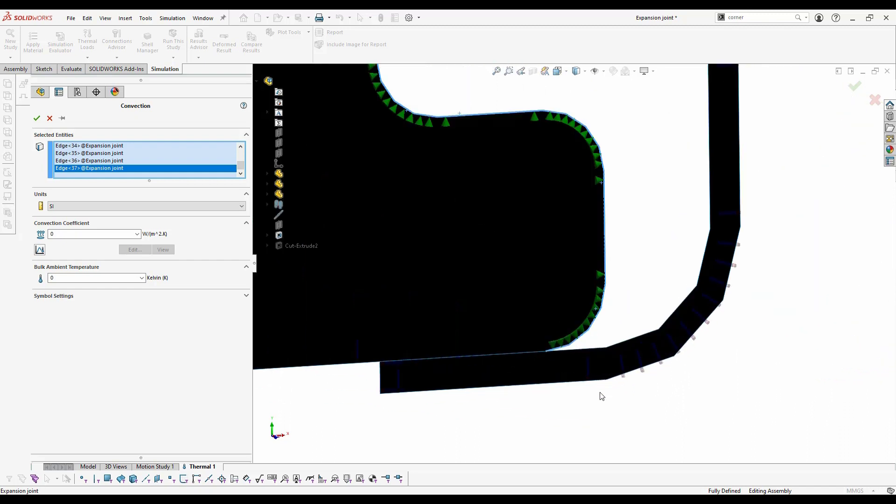
{"action": "right_click", "coordinate": [580, 354]}
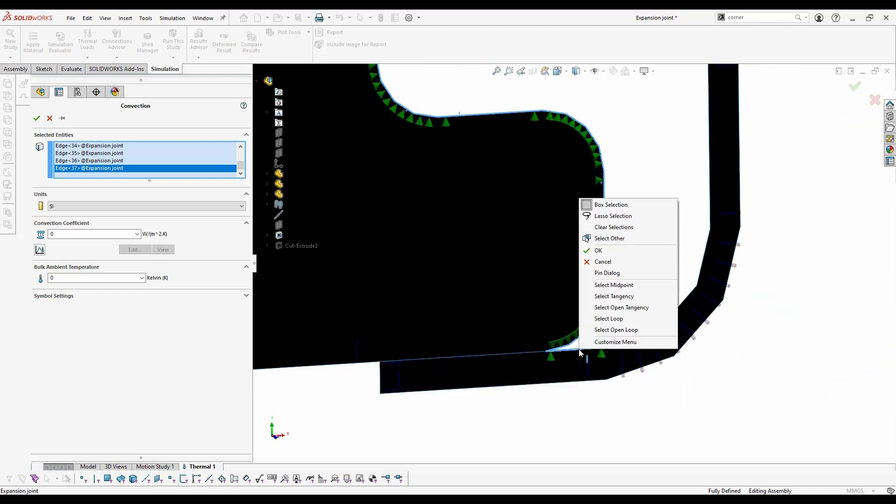
{"action": "left_click", "coordinate": [621, 296]}
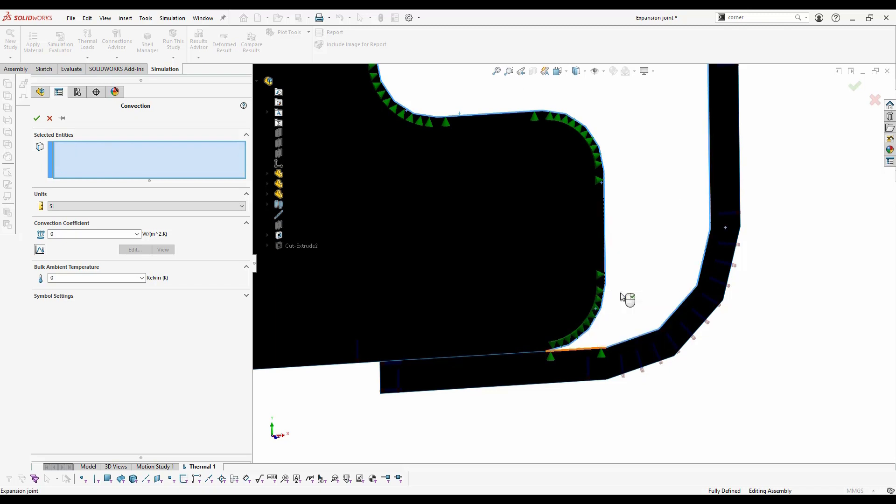
Set the convection coefficient to 50 W/(m²·K) and the bulk ambient temperature to 298 K, and apply the load.
{"action": "left_click", "coordinate": [69, 234]}
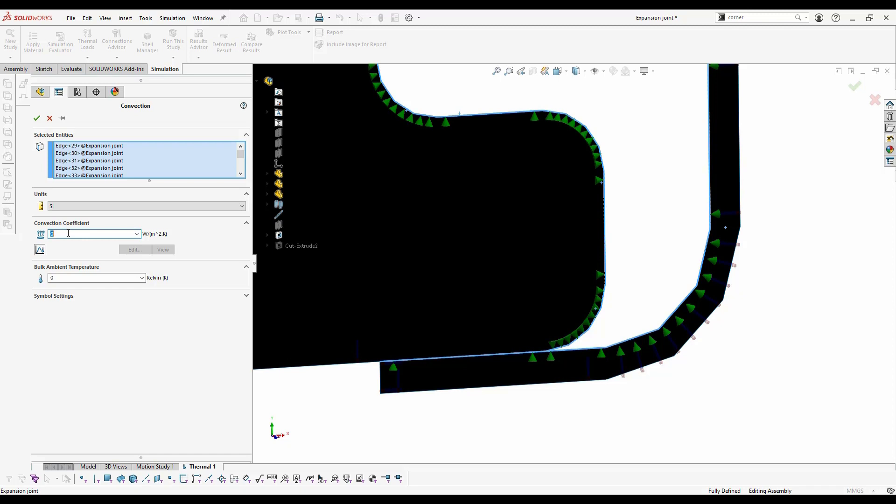
{"action": "type", "text": "50"}
{"action": "left_click", "coordinate": [70, 278]}
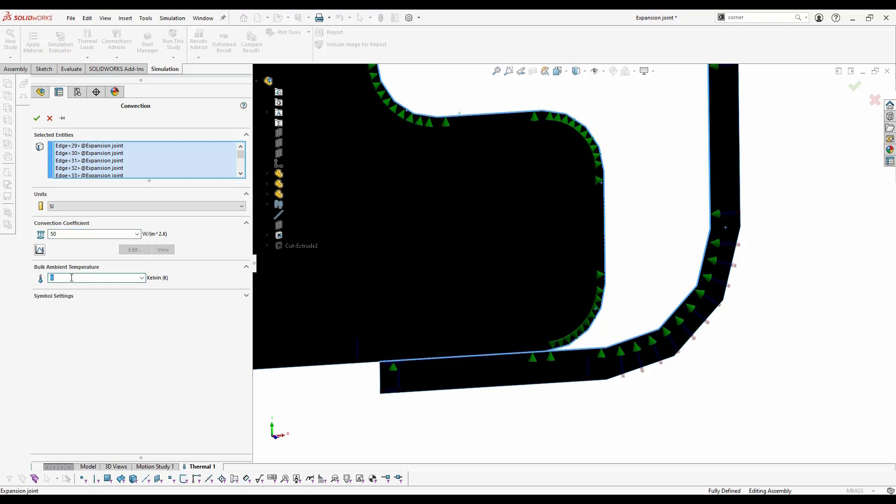
{"action": "left_click", "coordinate": [142, 278]}
{"action": "left_click", "coordinate": [142, 278]}
{"action": "type", "text": "298"}
{"action": "left_click", "coordinate": [37, 118]}
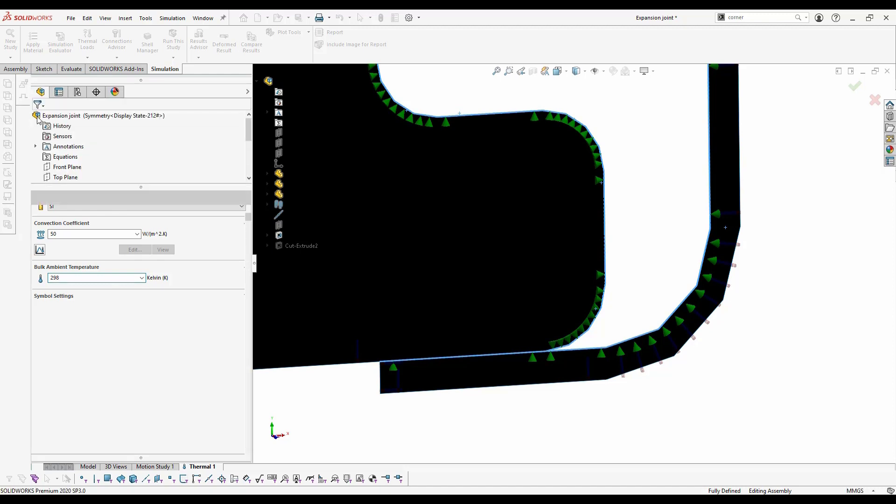
Mesh the thermal study with a curvature-based mesh and a maximum element size of 0.97 mm.
{"action": "scroll", "coordinate": [673, 158], "scroll_direction": "up", "scroll_amount": 5}
{"action": "scroll", "coordinate": [660, 180], "scroll_direction": "down", "scroll_amount": 2}
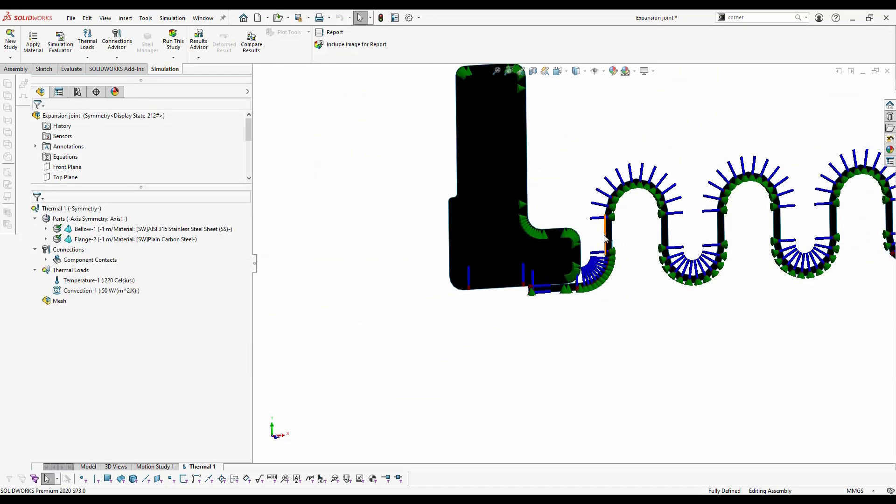
{"action": "scroll", "coordinate": [605, 239], "scroll_direction": "up", "scroll_amount": 3}
{"action": "scroll", "coordinate": [568, 166], "scroll_direction": "down", "scroll_amount": 3}
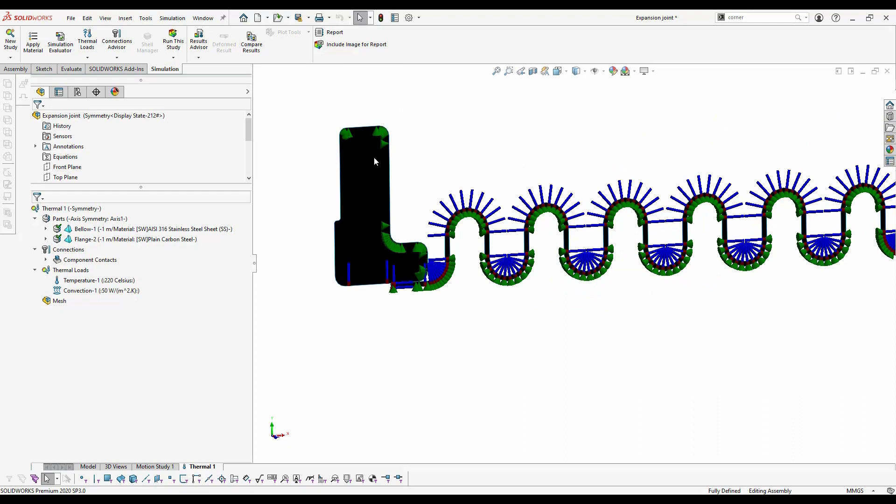
{"action": "right_click", "coordinate": [62, 301]}
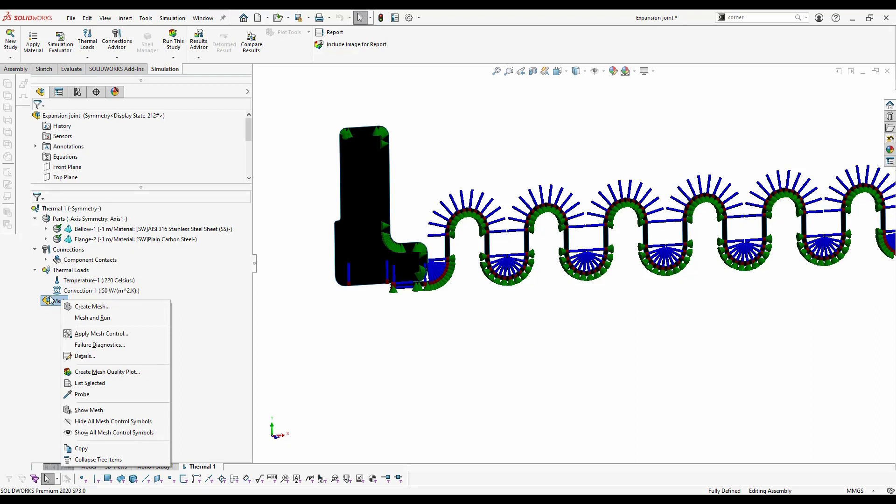
{"action": "left_click", "coordinate": [87, 308]}
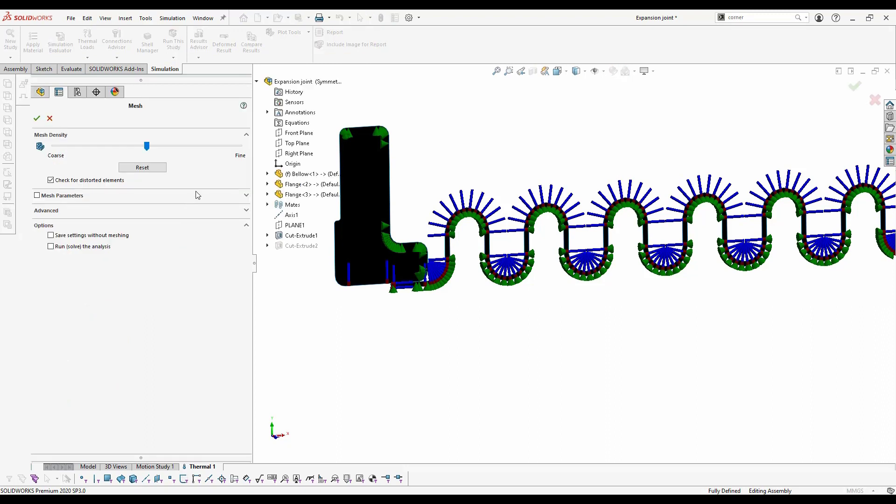
{"action": "left_click", "coordinate": [131, 199]}
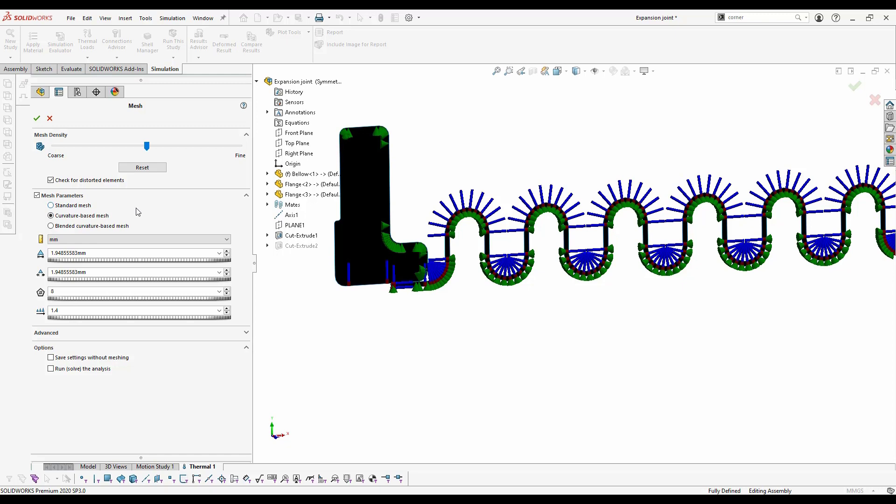
{"action": "left_click", "coordinate": [131, 252]}
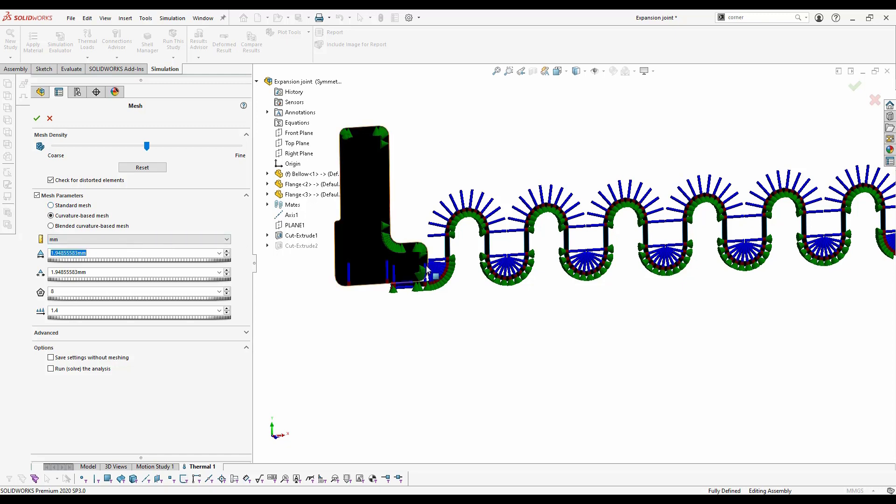
{"action": "scroll", "coordinate": [459, 304], "scroll_direction": "down", "scroll_amount": 5}
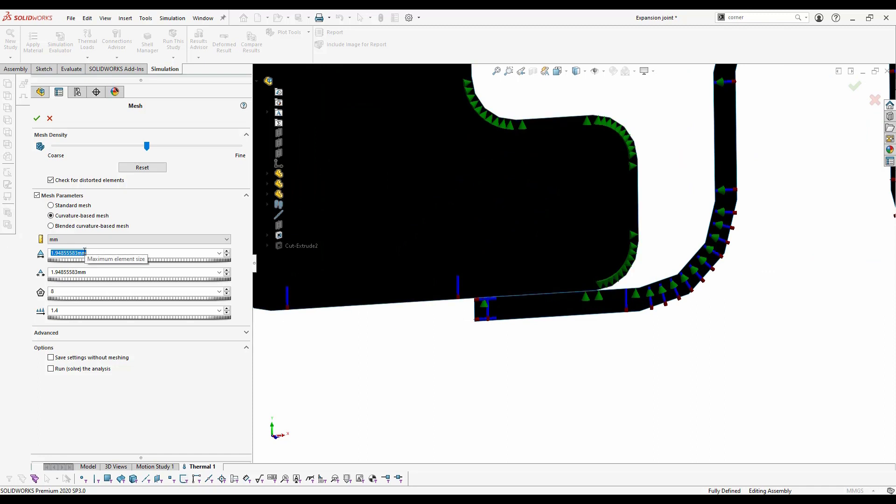
{"action": "type", "text": ".97"}
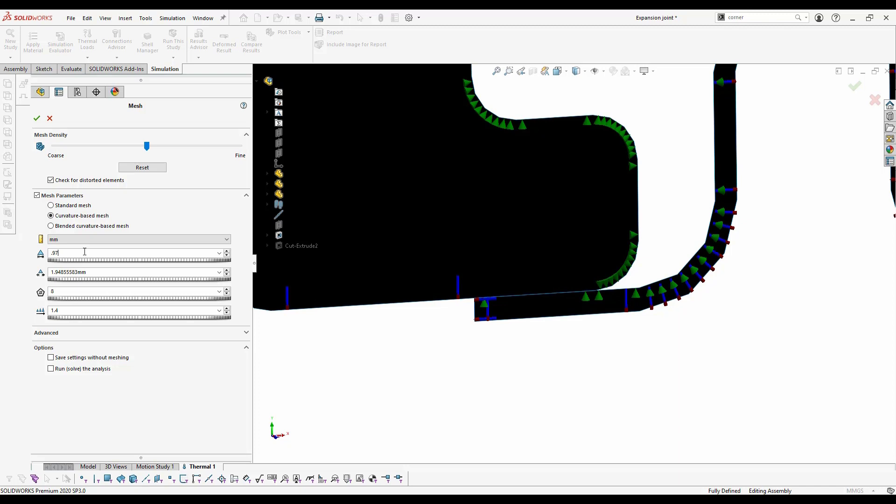
{"action": "left_click", "coordinate": [145, 398]}
{"action": "left_click", "coordinate": [37, 119]}
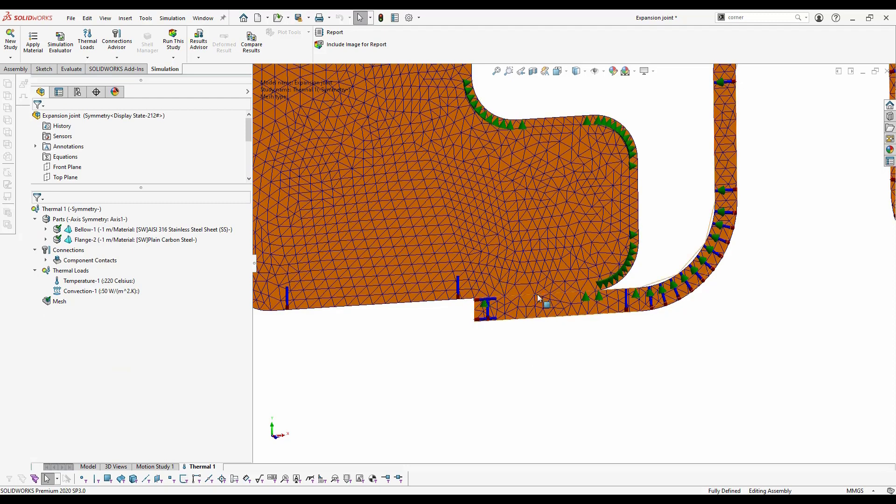
Examine the mesh where the bellow meets the flange and along the whole section.
{"action": "scroll", "coordinate": [476, 280], "scroll_direction": "down", "scroll_amount": 5}
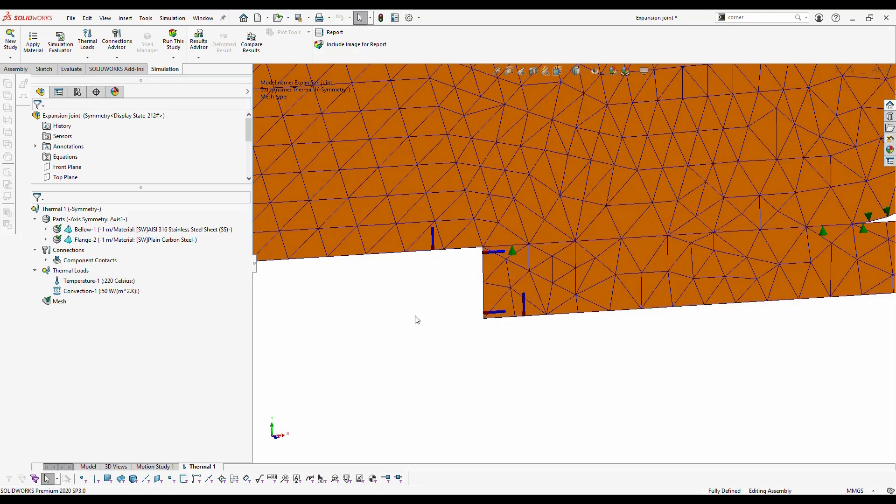
{"action": "scroll", "coordinate": [416, 318], "scroll_direction": "up", "scroll_amount": 10}
{"action": "scroll", "coordinate": [681, 285], "scroll_direction": "up", "scroll_amount": 5}
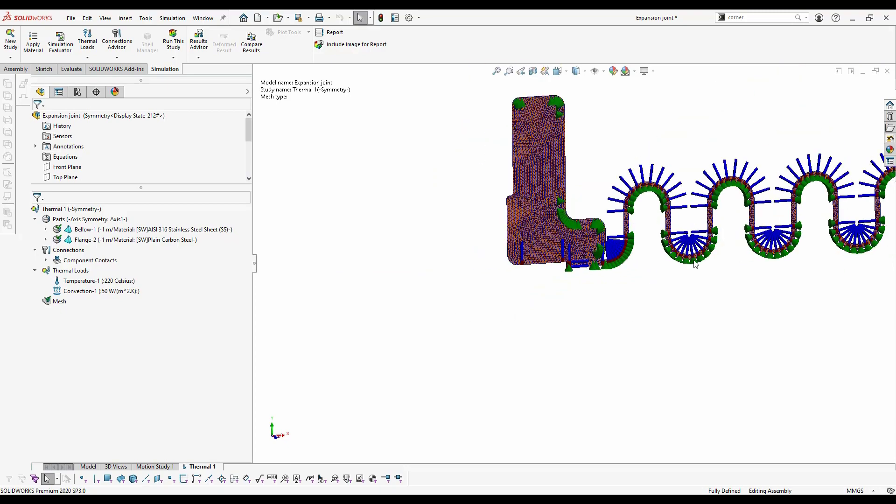
{"action": "scroll", "coordinate": [590, 171], "scroll_direction": "down", "scroll_amount": 10}
{"action": "scroll", "coordinate": [567, 173], "scroll_direction": "up", "scroll_amount": 8}
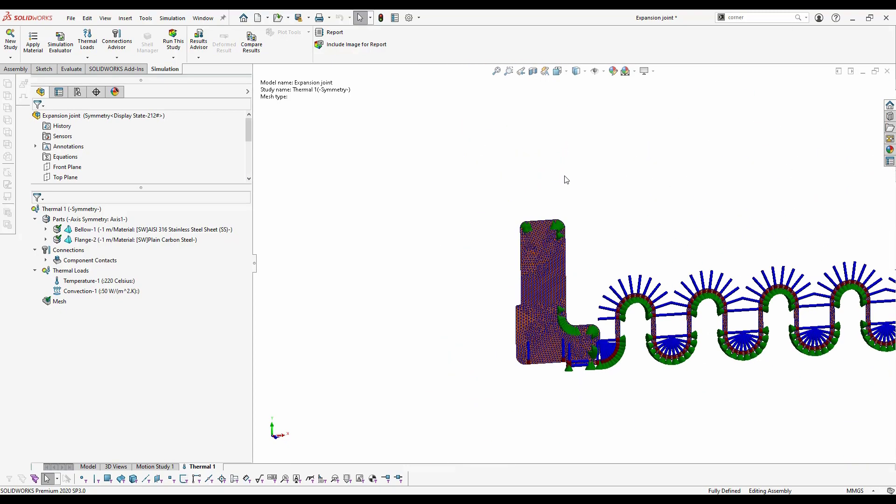
{"action": "scroll", "coordinate": [706, 241], "scroll_direction": "down", "scroll_amount": 3}
{"action": "scroll", "coordinate": [706, 241], "scroll_direction": "down", "scroll_amount": 2}
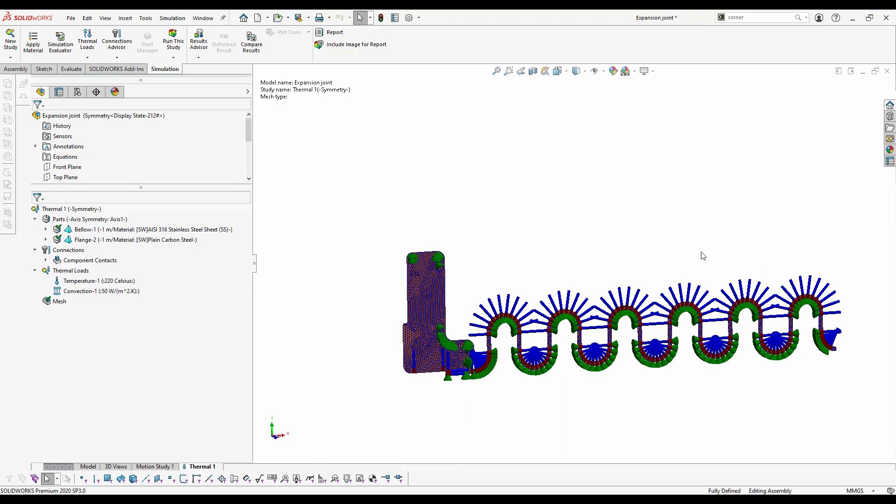
Run the thermal study and view its temperature plot together with the symmetry axis.
{"action": "right_click", "coordinate": [70, 209]}
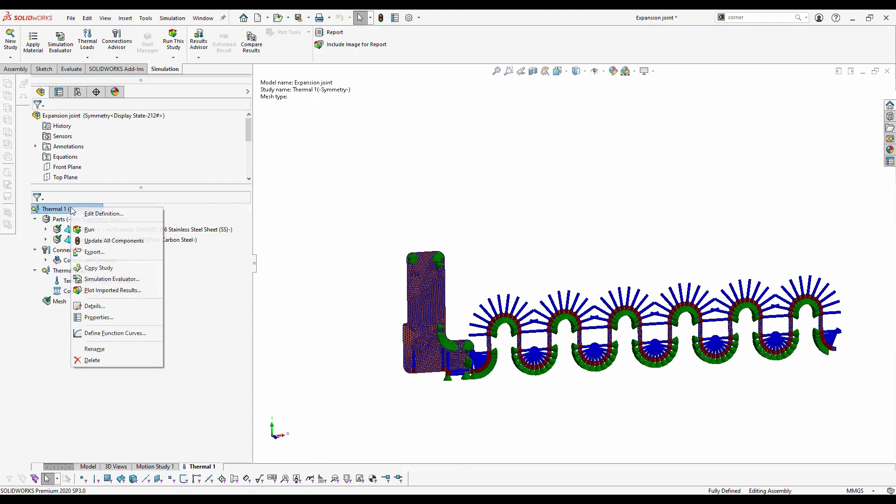
{"action": "left_click", "coordinate": [96, 231]}
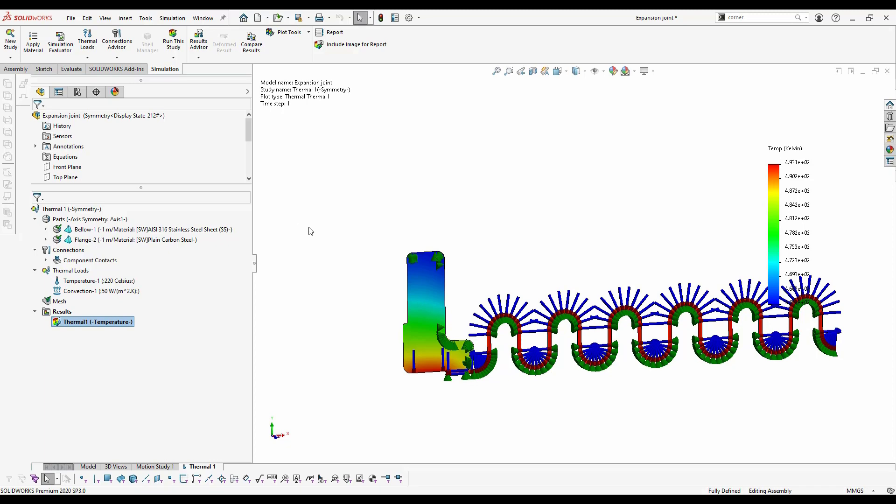
{"action": "middle_click_drag", "start_coordinate": [314, 229], "coordinate": [438, 256]}
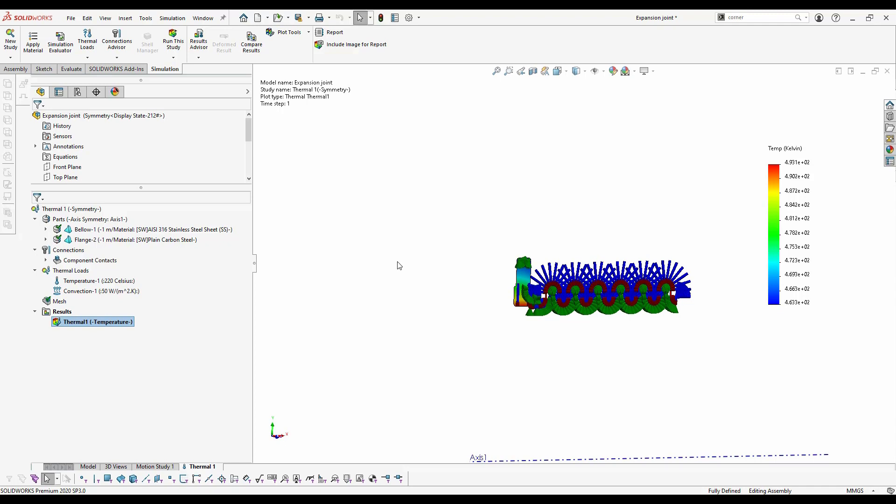
Show the temperature result as a 3D plot and view the whole revolved expansion joint at an angle.
{"action": "right_click", "coordinate": [91, 326]}
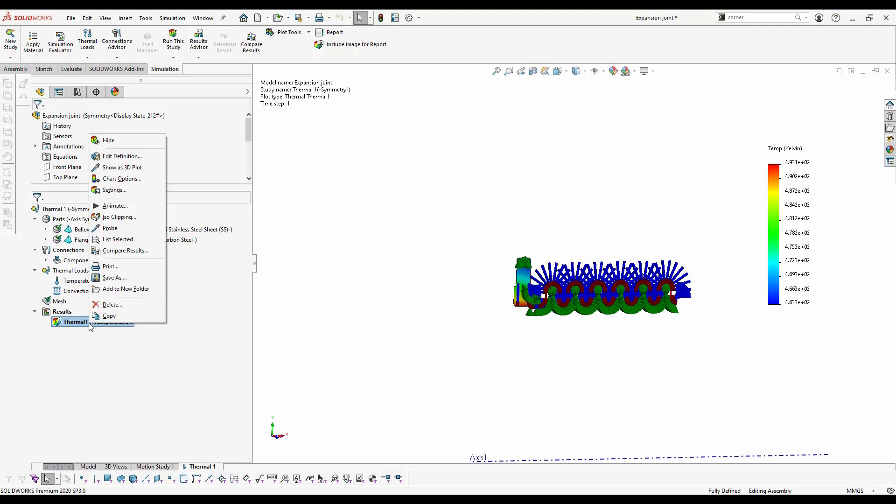
{"action": "left_click", "coordinate": [126, 170]}
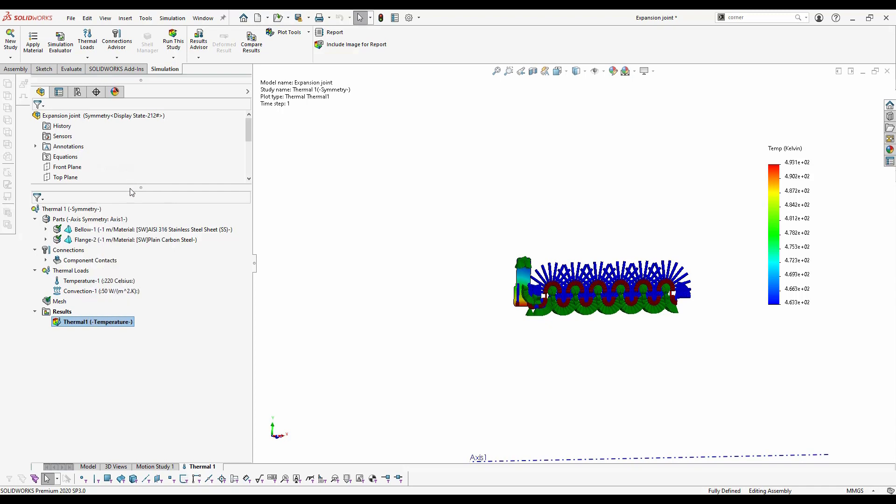
{"action": "middle_click_drag", "start_coordinate": [436, 226], "coordinate": [452, 304]}
{"action": "scroll", "coordinate": [567, 246], "scroll_direction": "down", "scroll_amount": 5}
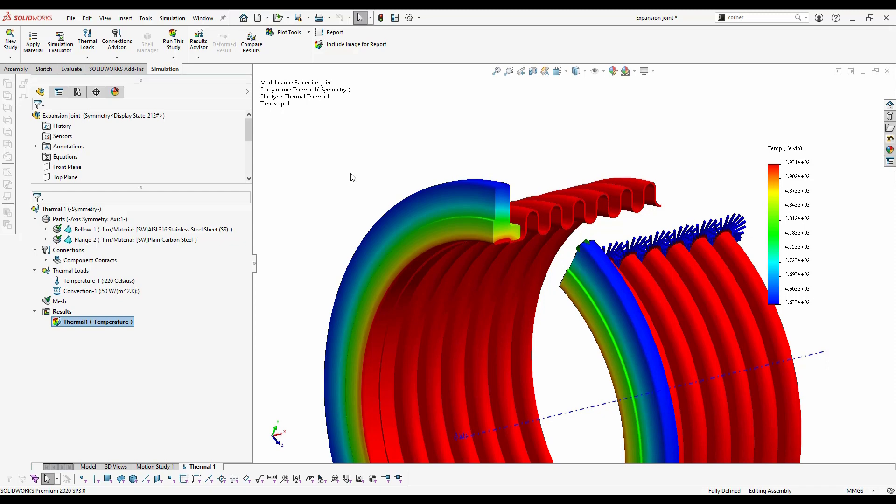
{"action": "key", "text": "f"}
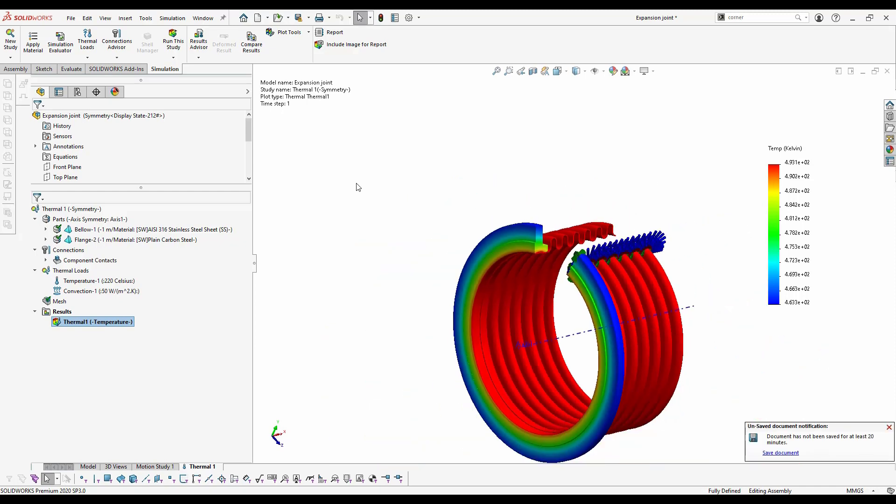
Create a new static study named Static 1 with 2D simplification.
{"action": "left_click", "coordinate": [13, 40]}
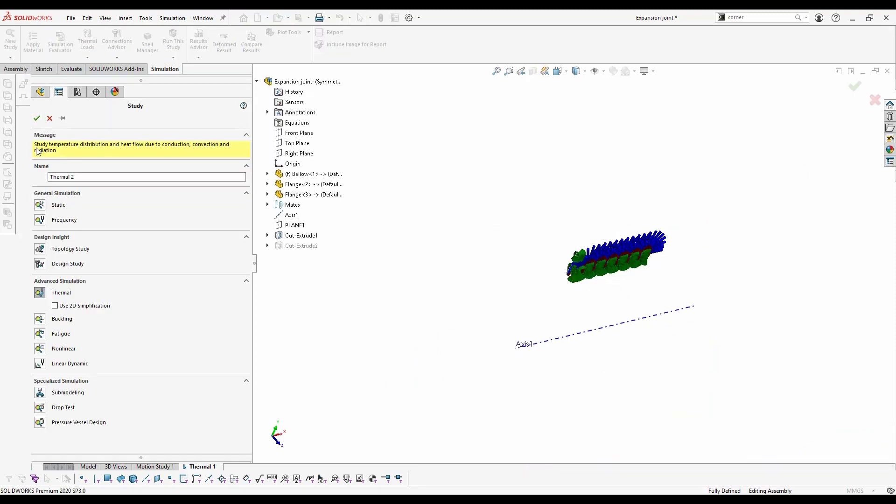
{"action": "left_click", "coordinate": [40, 206]}
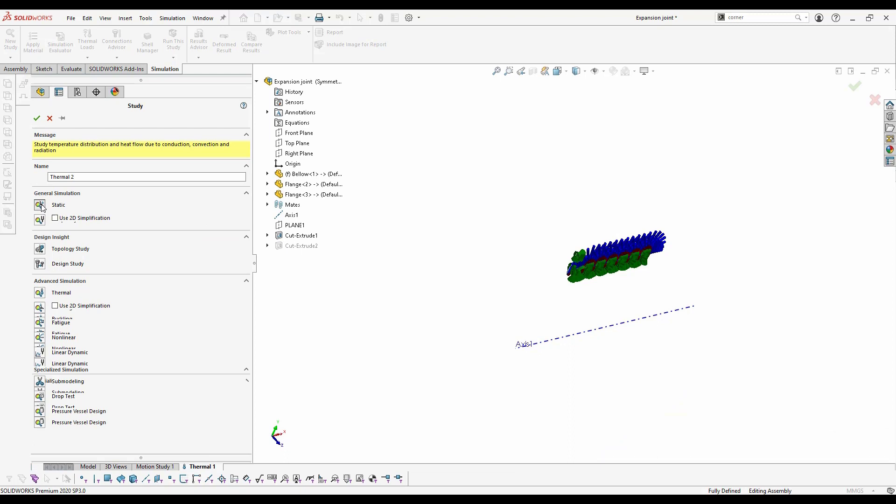
{"action": "left_click", "coordinate": [71, 219]}
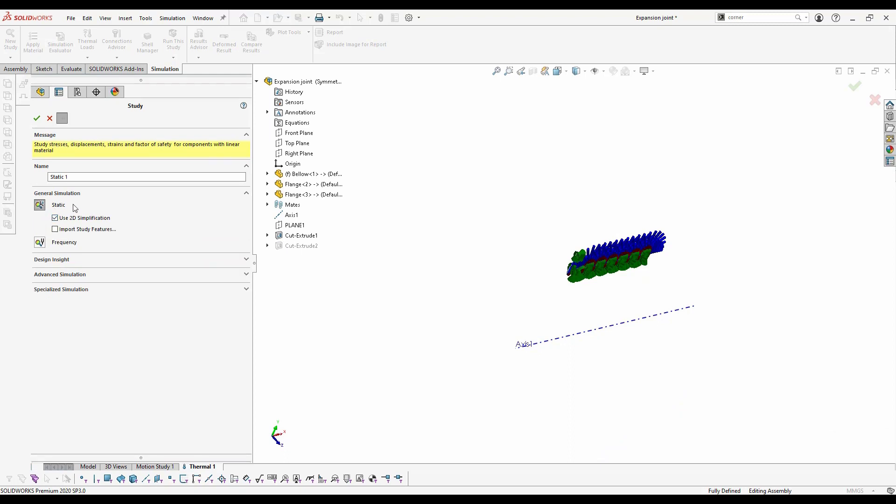
{"action": "left_click", "coordinate": [37, 120]}
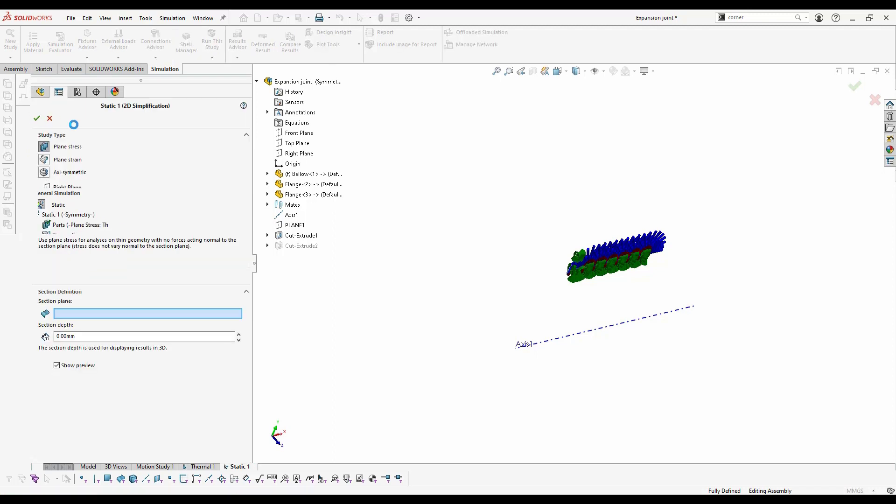
Define the static study as axi-symmetric, with Front Plane as section plane and Axis1 as axis of symmetry.
{"action": "left_click", "coordinate": [44, 172]}
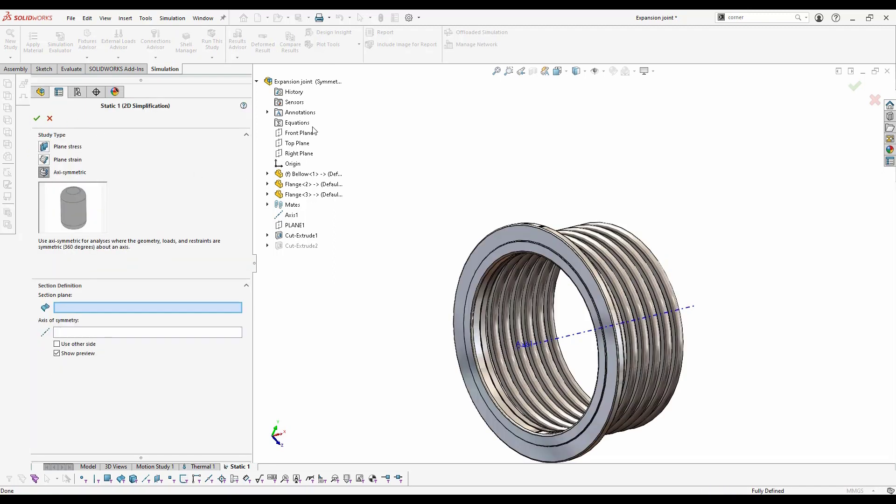
{"action": "left_click", "coordinate": [299, 133]}
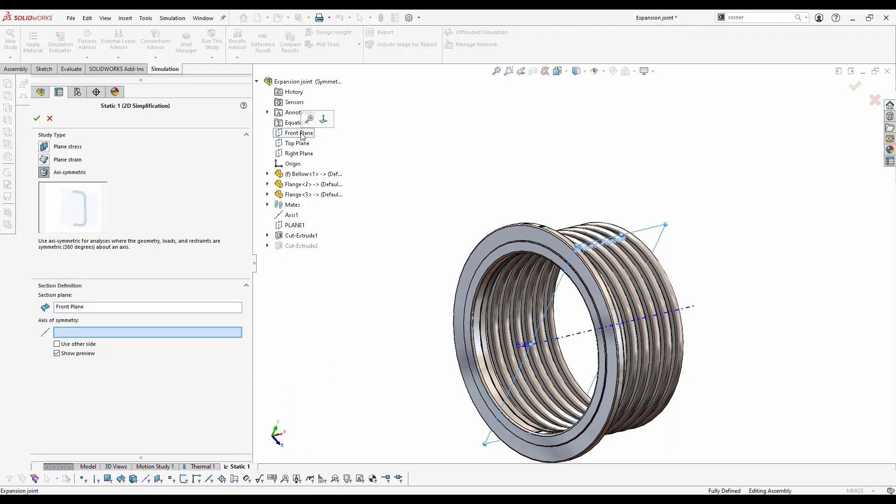
{"action": "left_click", "coordinate": [291, 215]}
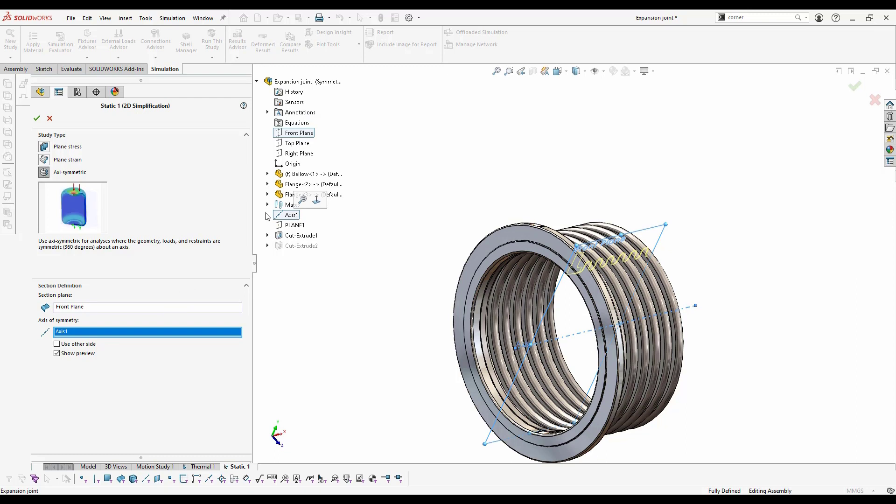
{"action": "left_click", "coordinate": [38, 118]}
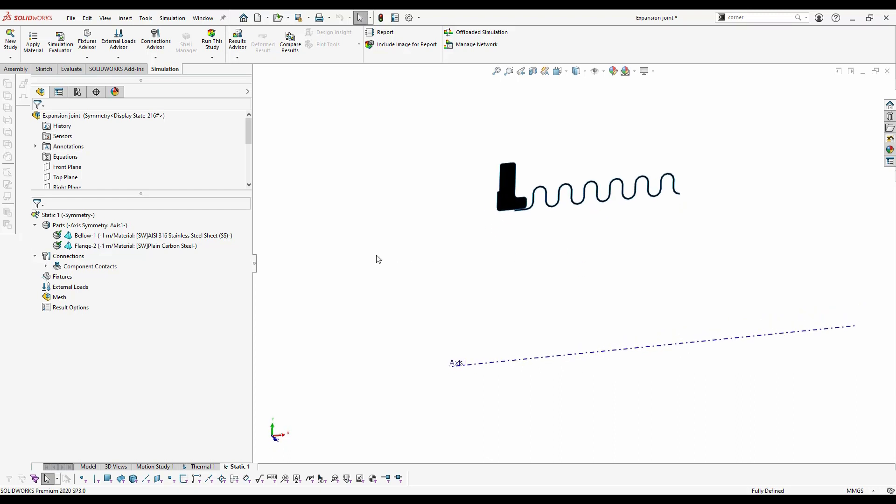
Set Static 1's thermal option to take temperatures from the thermal study Thermal 1.
{"action": "right_click", "coordinate": [74, 218]}
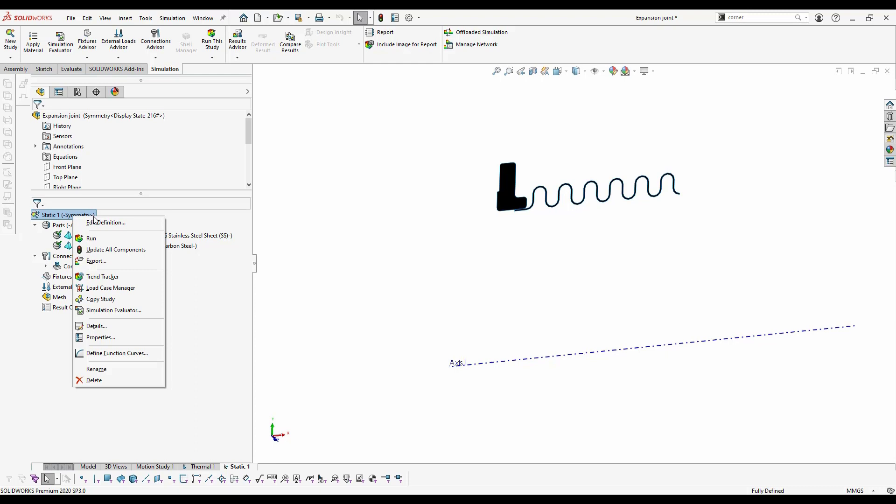
{"action": "left_click", "coordinate": [111, 339]}
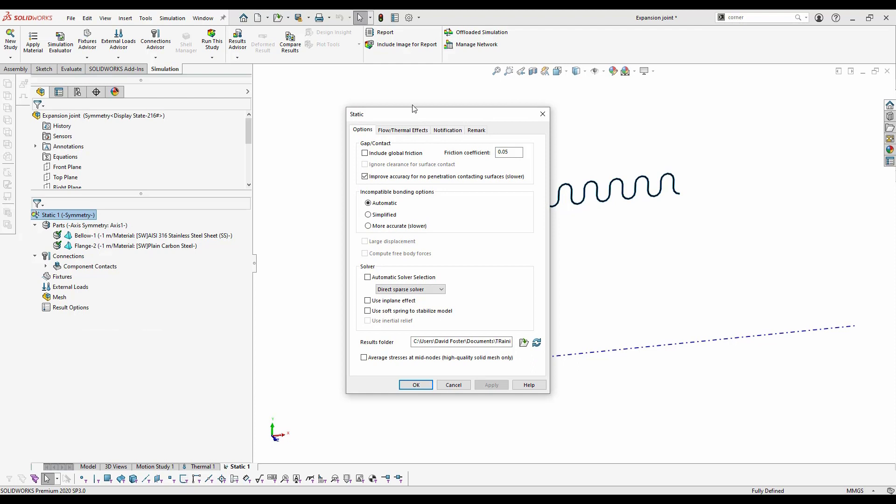
{"action": "left_click", "coordinate": [400, 131]}
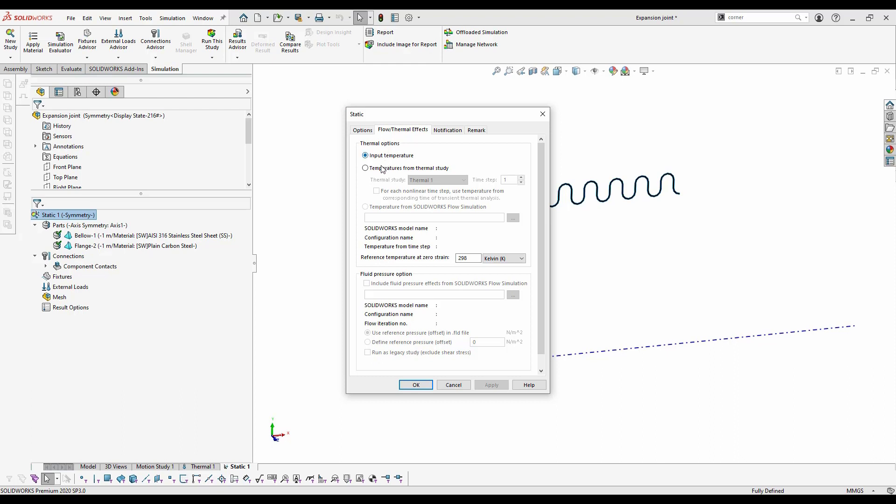
{"action": "left_click", "coordinate": [366, 168]}
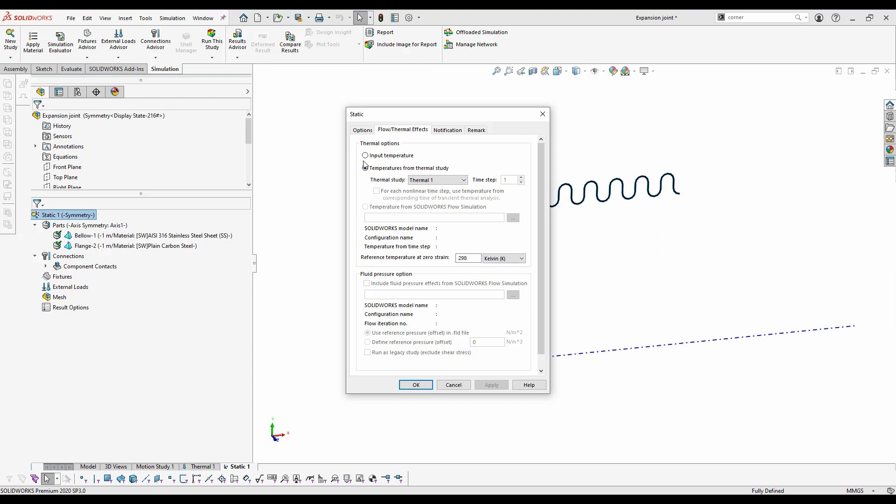
{"action": "left_click", "coordinate": [434, 181]}
{"action": "left_click", "coordinate": [433, 180]}
{"action": "left_click_drag", "start_coordinate": [483, 260], "coordinate": [446, 261]}
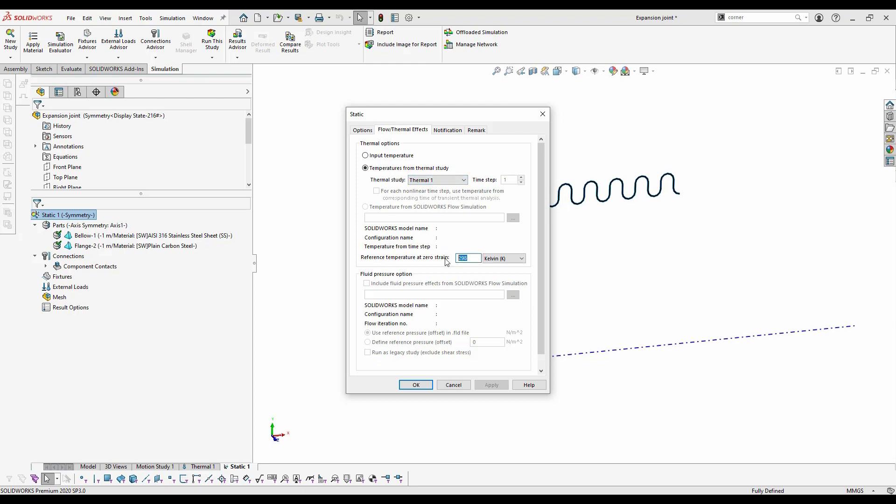
{"action": "left_click", "coordinate": [422, 384]}
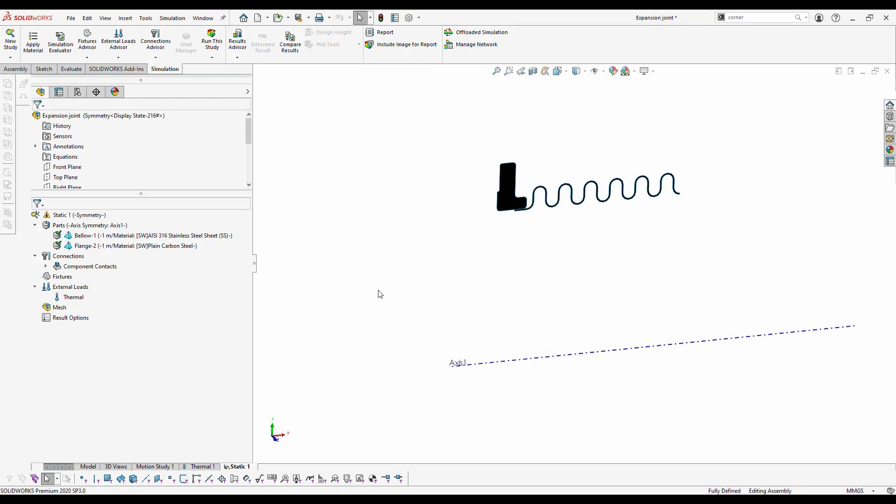
Check the thermal load and the global contact listed under the static study's component contacts.
{"action": "left_click", "coordinate": [81, 297]}
{"action": "left_click", "coordinate": [202, 357]}
{"action": "left_click", "coordinate": [45, 266]}
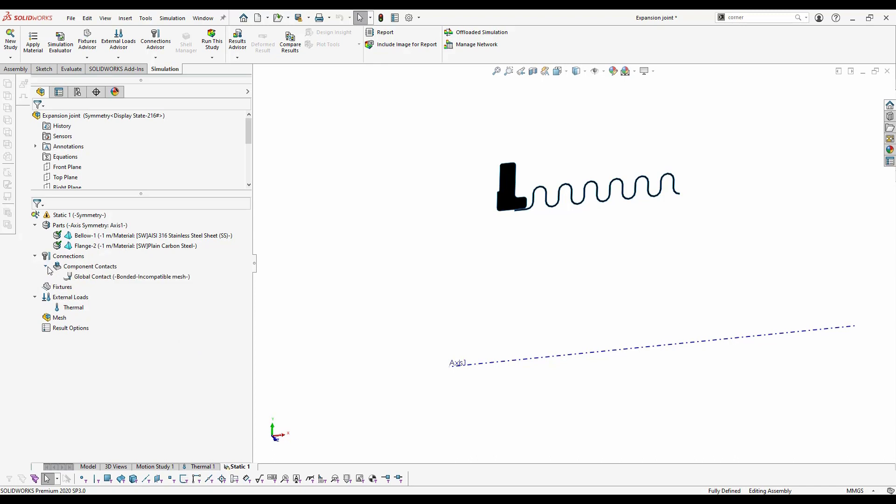
{"action": "left_click", "coordinate": [46, 266]}
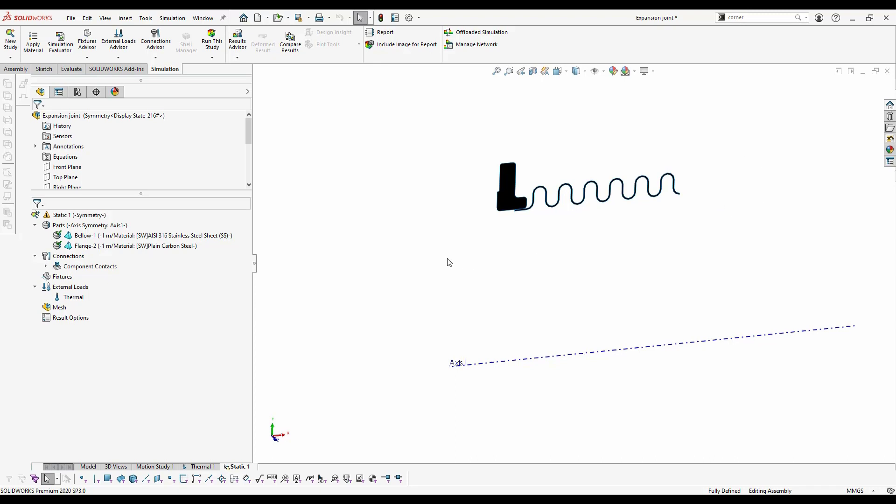
Add an advanced Symmetry fixture to the short end edge of the bellow, at the end away from the flange.
{"action": "right_click", "coordinate": [58, 278]}
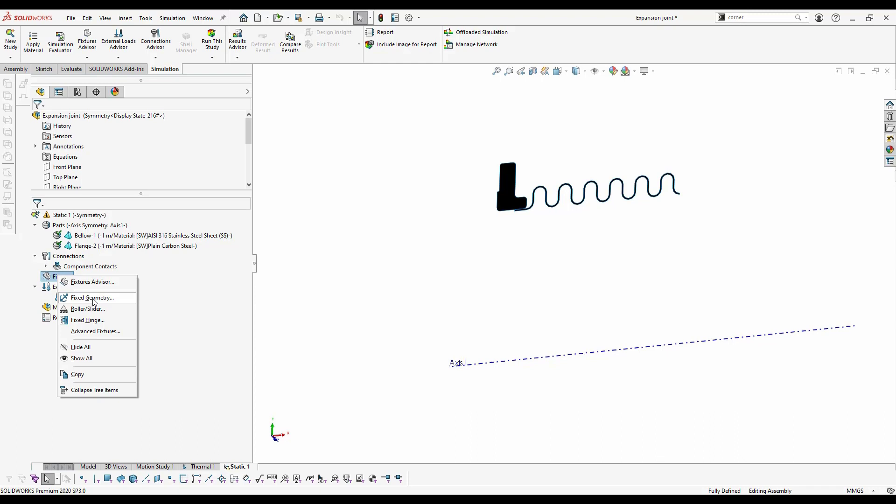
{"action": "left_click", "coordinate": [92, 333]}
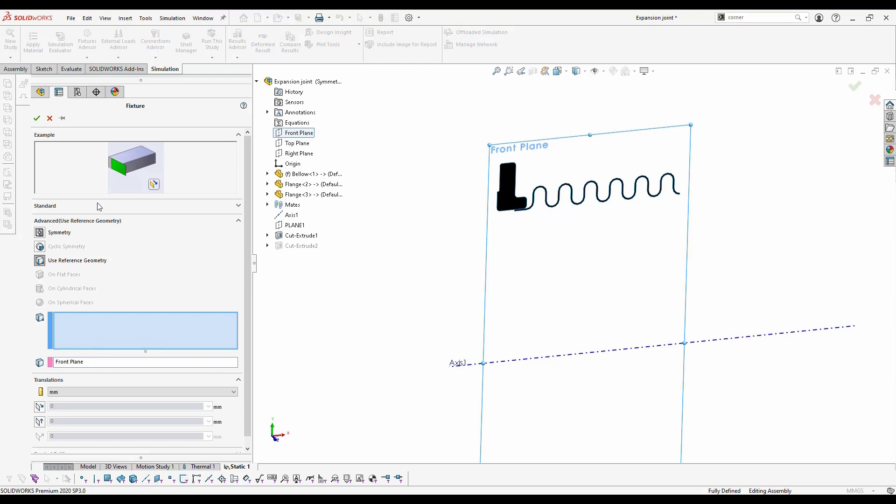
{"action": "left_click", "coordinate": [98, 207]}
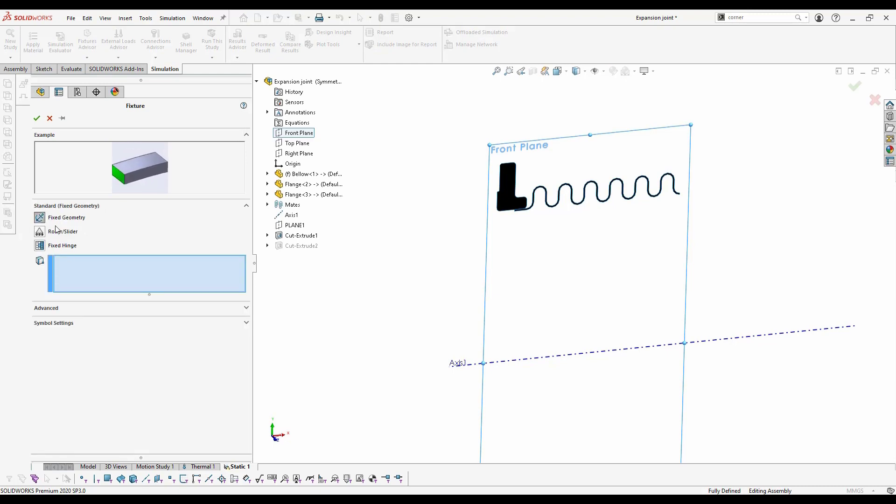
{"action": "left_click", "coordinate": [74, 307]}
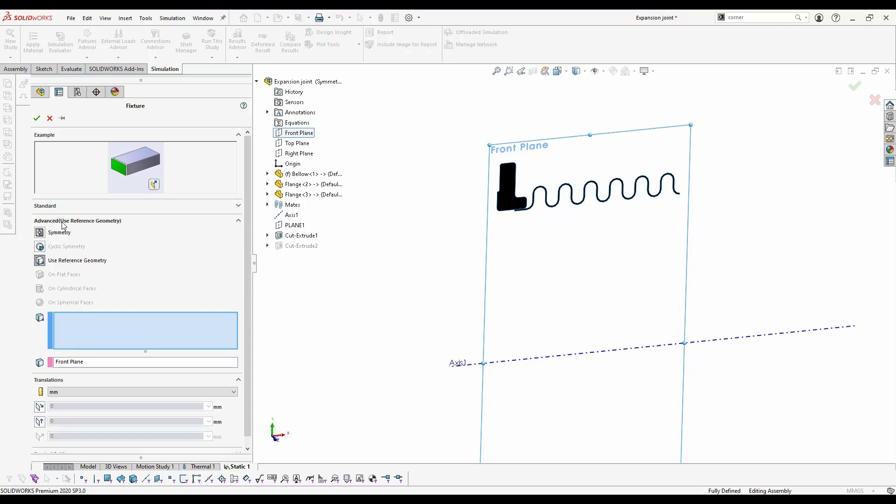
{"action": "left_click", "coordinate": [44, 232]}
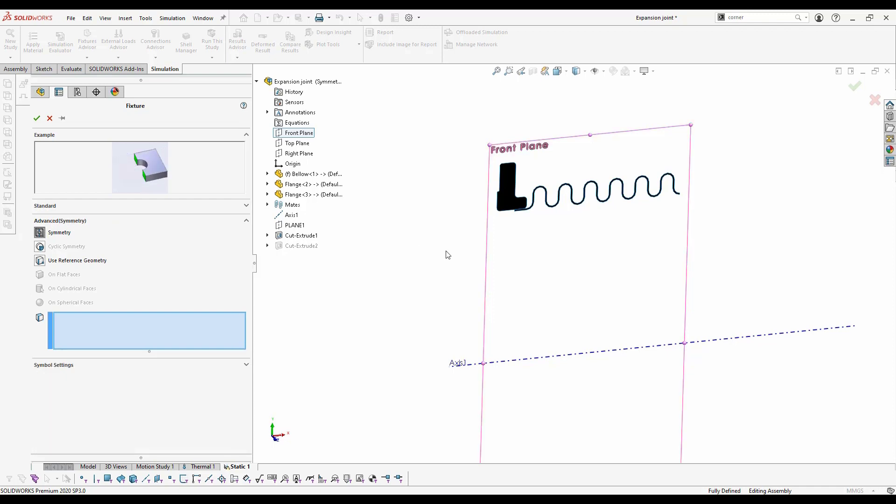
{"action": "scroll", "coordinate": [693, 209], "scroll_direction": "down", "scroll_amount": 5}
{"action": "scroll", "coordinate": [592, 242], "scroll_direction": "down", "scroll_amount": 5}
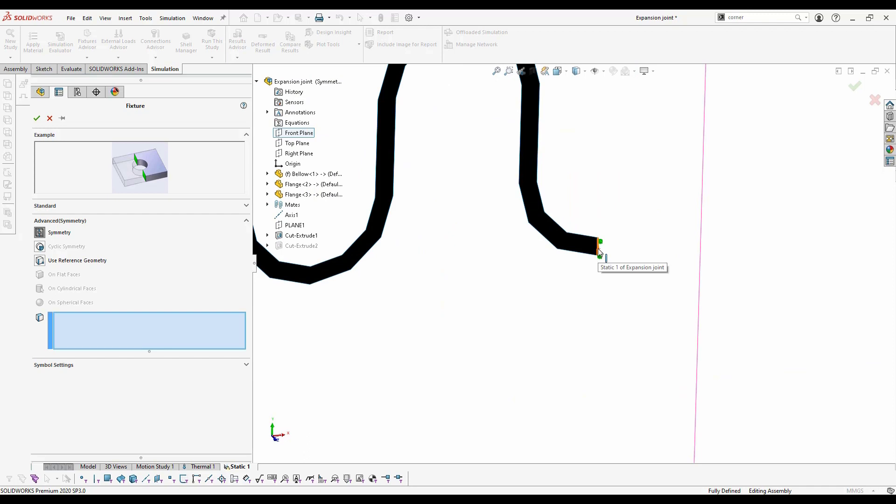
{"action": "left_click", "coordinate": [599, 252]}
{"action": "scroll", "coordinate": [654, 248], "scroll_direction": "up", "scroll_amount": 10}
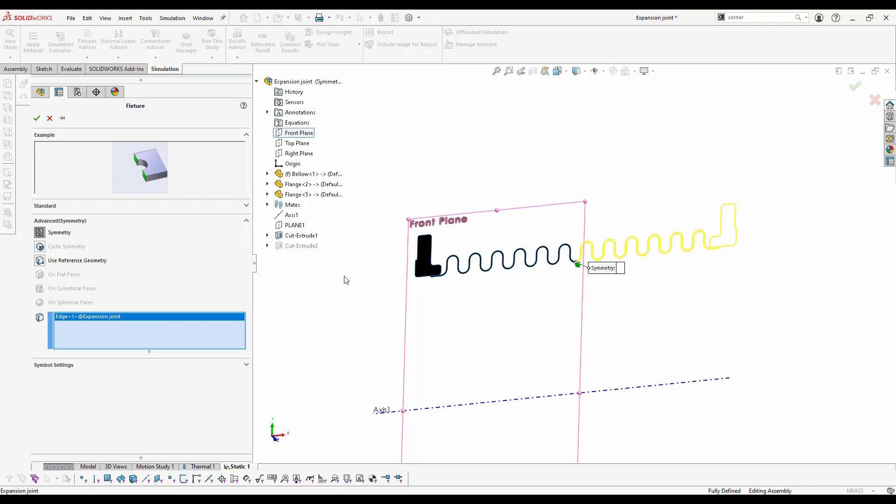
{"action": "left_click", "coordinate": [36, 118]}
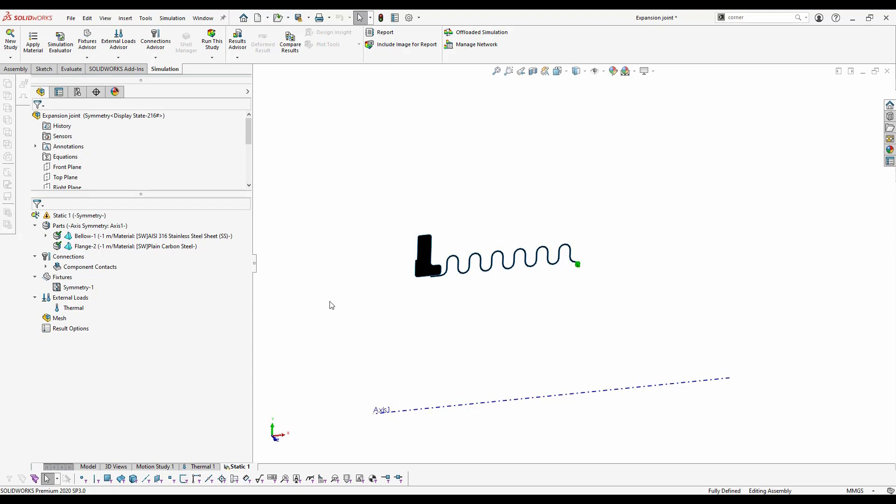
Start a Use Reference Geometry fixture on the flange's outer contact edge, with Front Plane as the reference.
{"action": "right_click", "coordinate": [68, 277]}
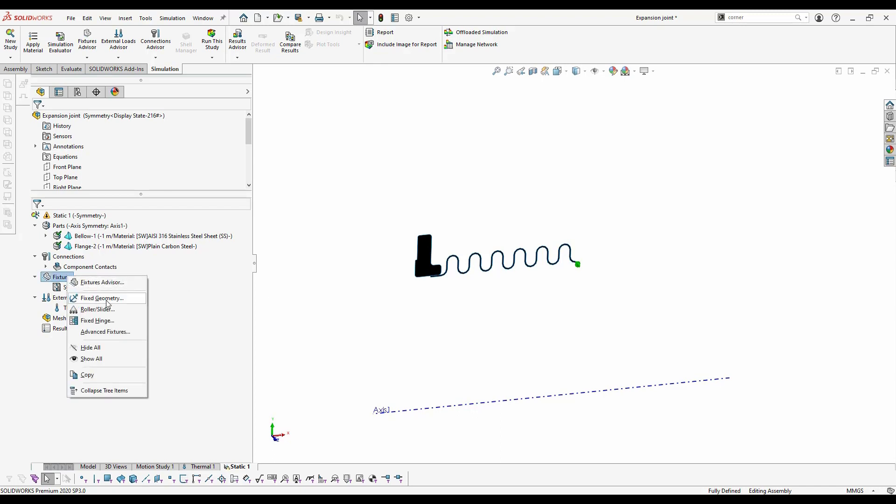
{"action": "left_click", "coordinate": [108, 332]}
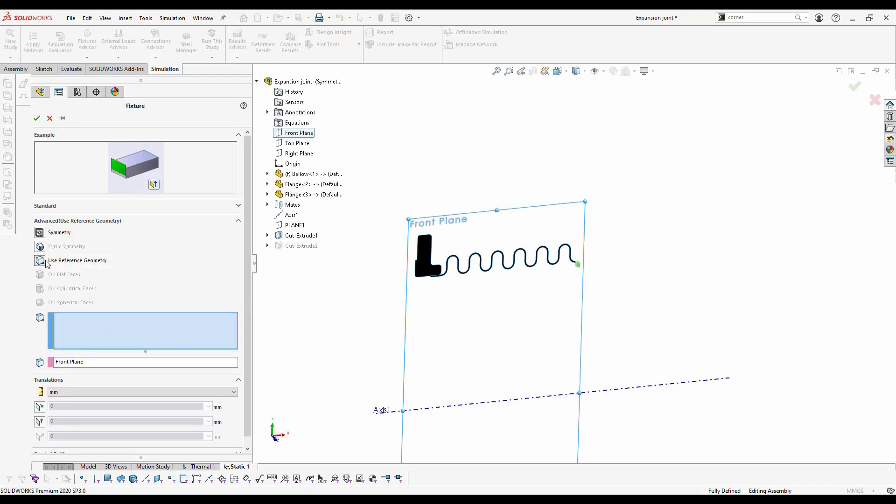
{"action": "left_click", "coordinate": [70, 361]}
{"action": "left_click", "coordinate": [81, 323]}
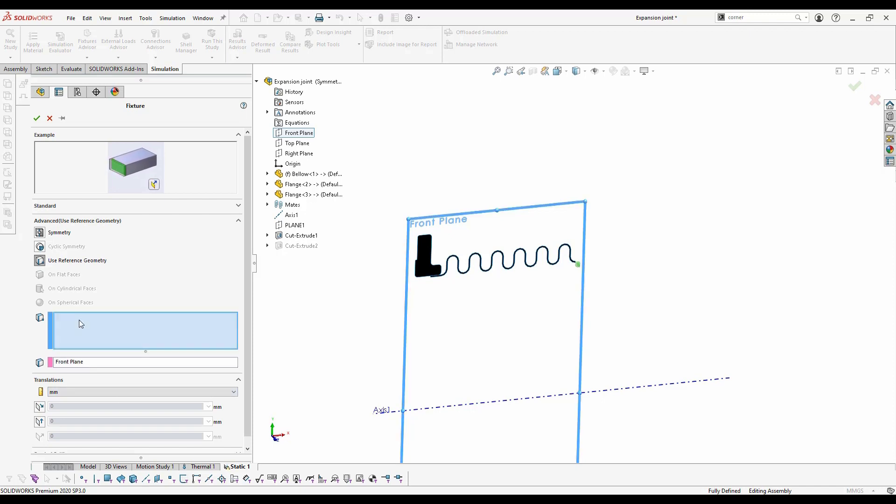
{"action": "scroll", "coordinate": [443, 270], "scroll_direction": "down", "scroll_amount": 5}
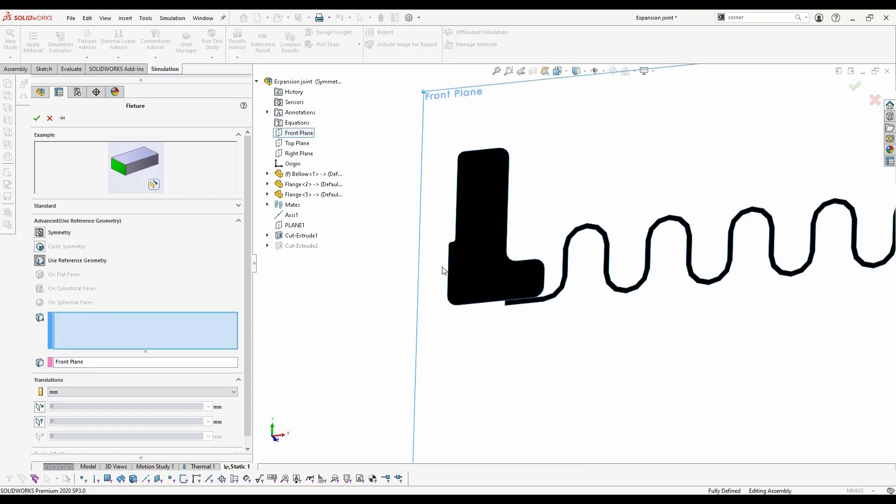
{"action": "left_click", "coordinate": [449, 266]}
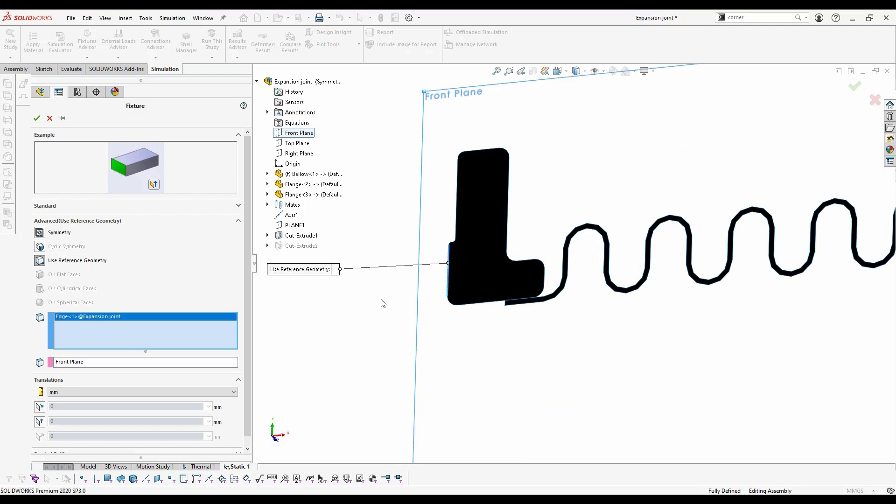
Give the flange edge fixture a 4 mm translation along plane direction 1 and apply it.
{"action": "scroll", "coordinate": [383, 303], "scroll_direction": "up", "scroll_amount": 1}
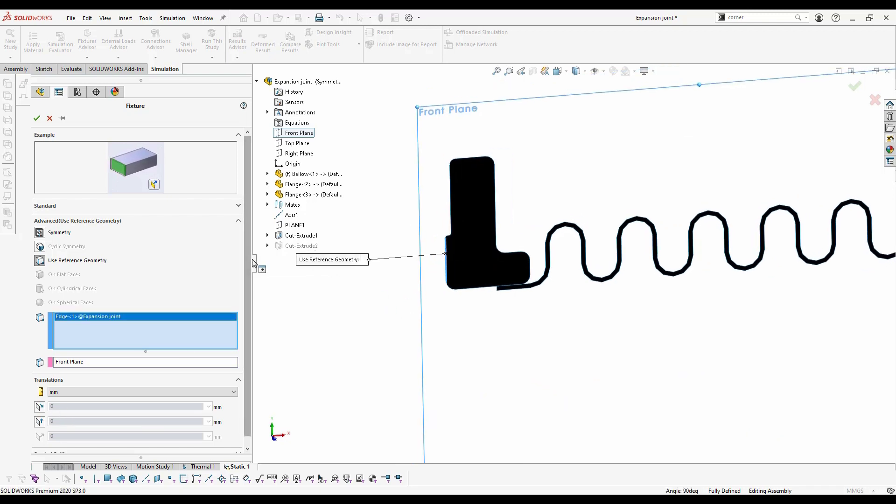
{"action": "scroll", "coordinate": [247, 271], "scroll_direction": "down", "scroll_amount": 1}
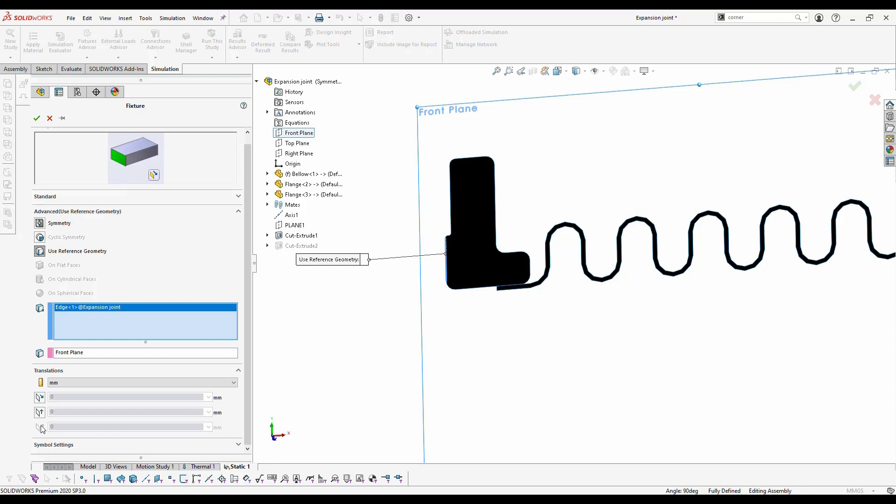
{"action": "left_click", "coordinate": [39, 398]}
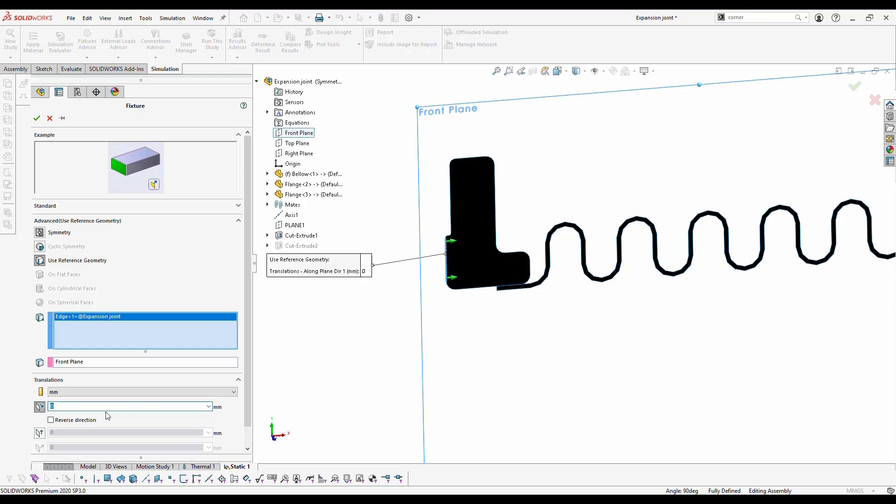
{"action": "type", "text": "4"}
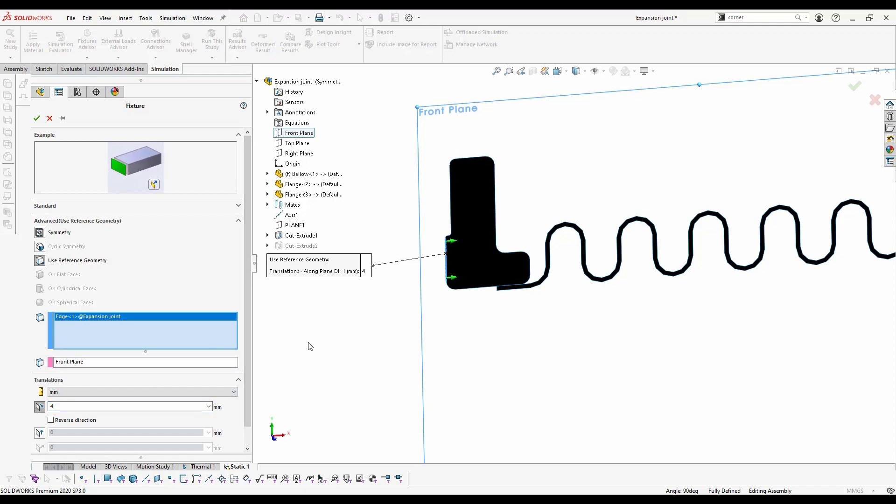
{"action": "left_click", "coordinate": [37, 118]}
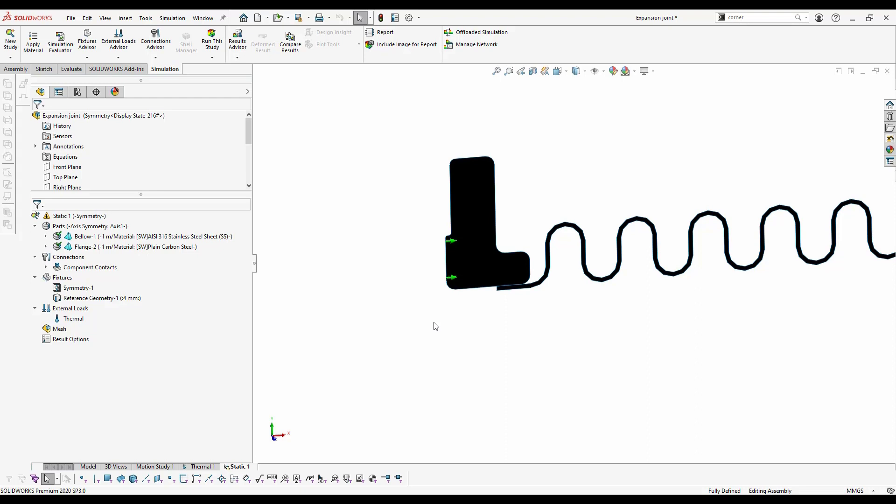
Start a pressure load normal to the flange's inner fillet and bore edges, the bellow's end edge and all tangent inner bellow edges.
{"action": "right_click", "coordinate": [67, 313]}
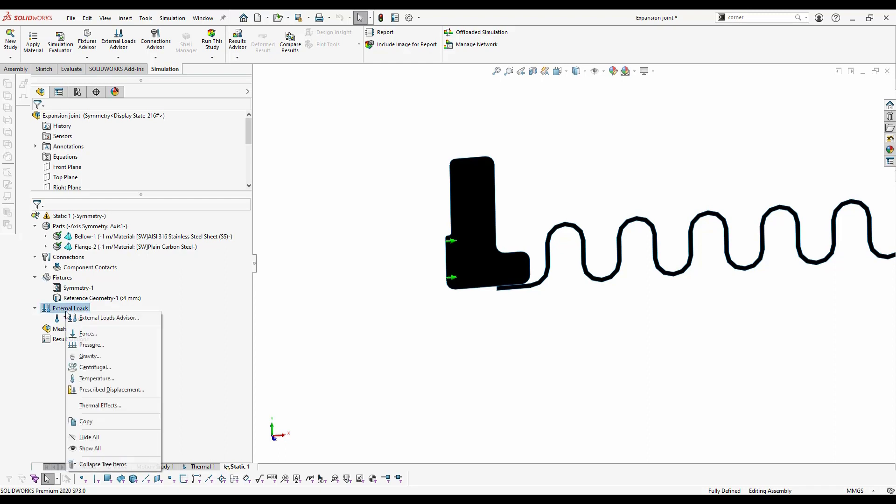
{"action": "left_click", "coordinate": [109, 346]}
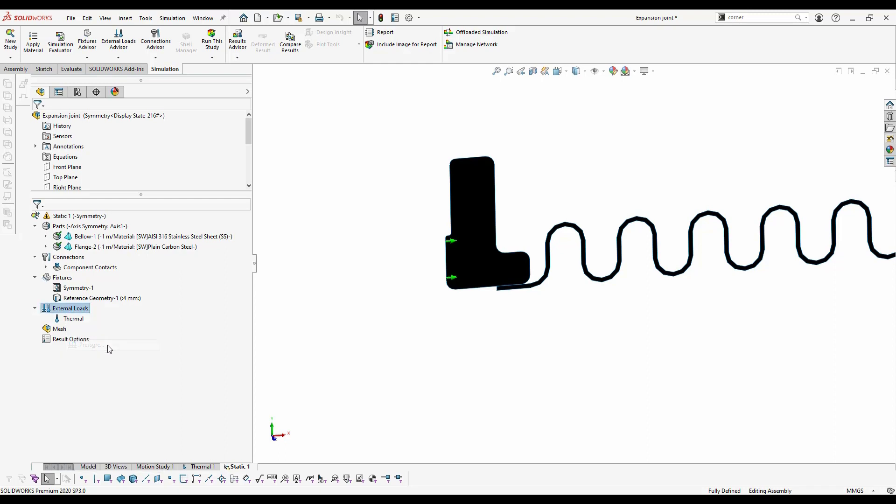
{"action": "scroll", "coordinate": [473, 270], "scroll_direction": "down", "scroll_amount": 5}
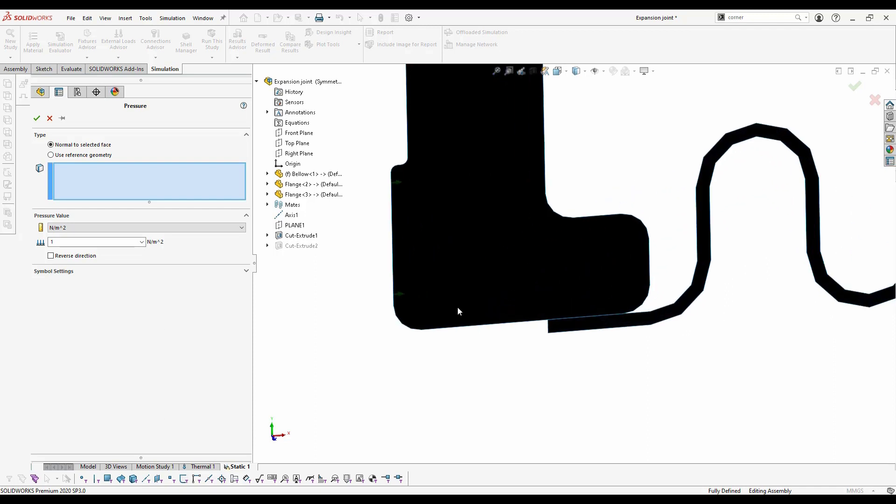
{"action": "left_click", "coordinate": [413, 334]}
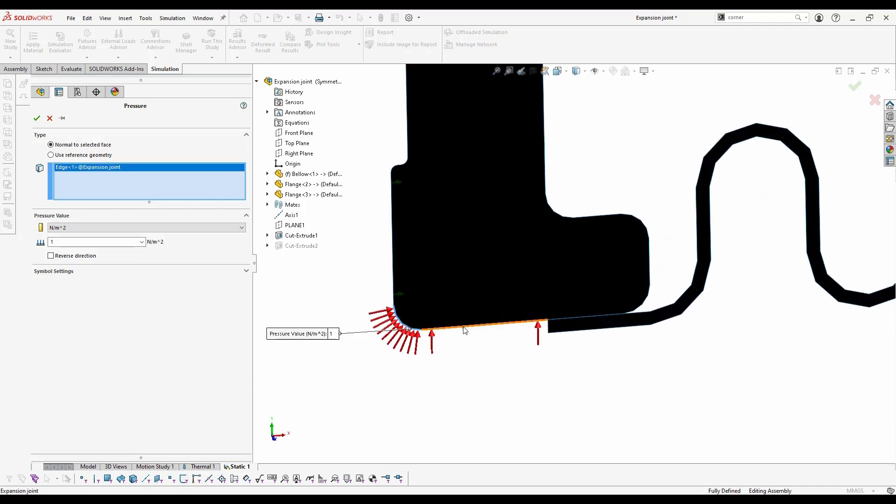
{"action": "left_click", "coordinate": [544, 329]}
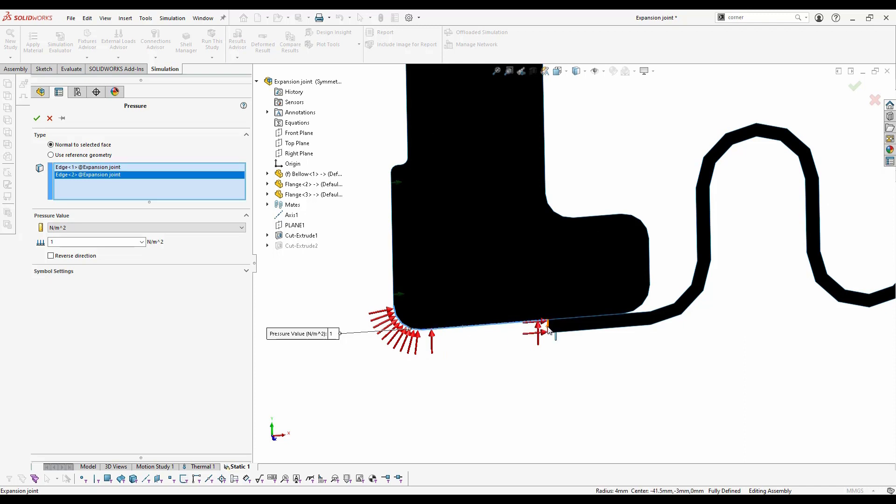
{"action": "left_click", "coordinate": [548, 329]}
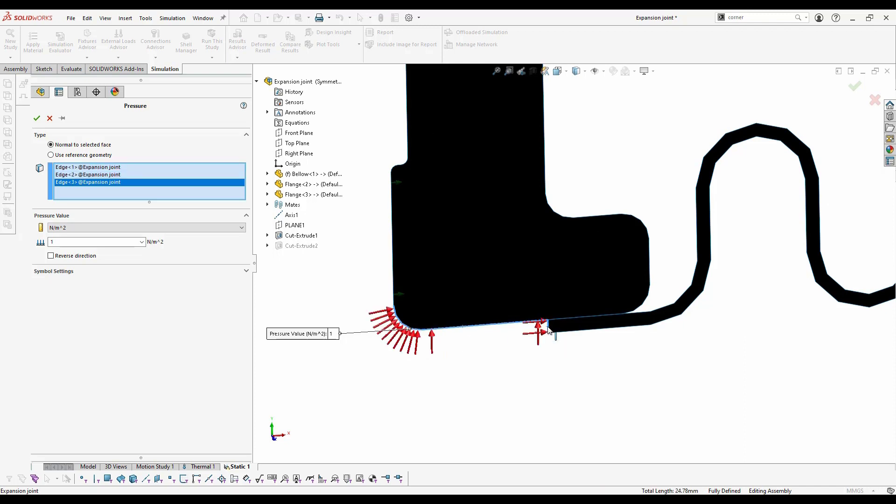
{"action": "right_click", "coordinate": [585, 330]}
{"action": "left_click", "coordinate": [619, 431]}
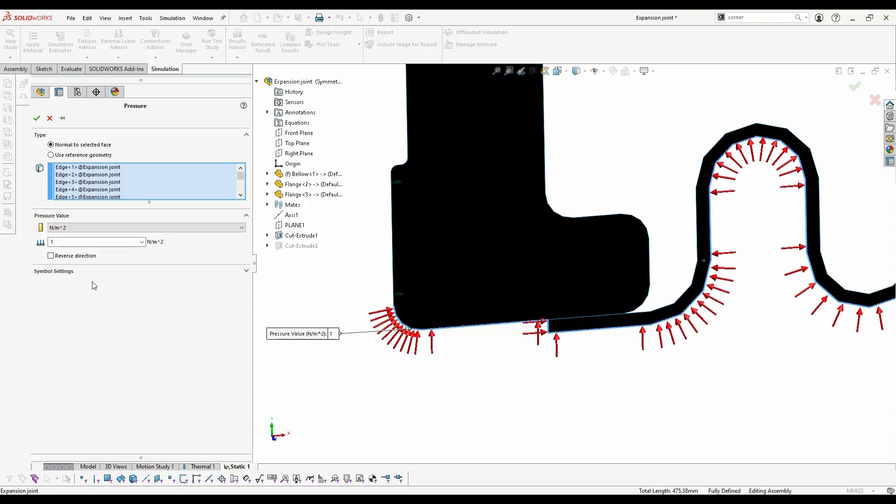
Set the pressure load to 0.3 N/mm^2 (MPa) and apply it.
{"action": "double_click", "coordinate": [99, 241]}
{"action": "type", "text": ".3"}
{"action": "left_click", "coordinate": [87, 228]}
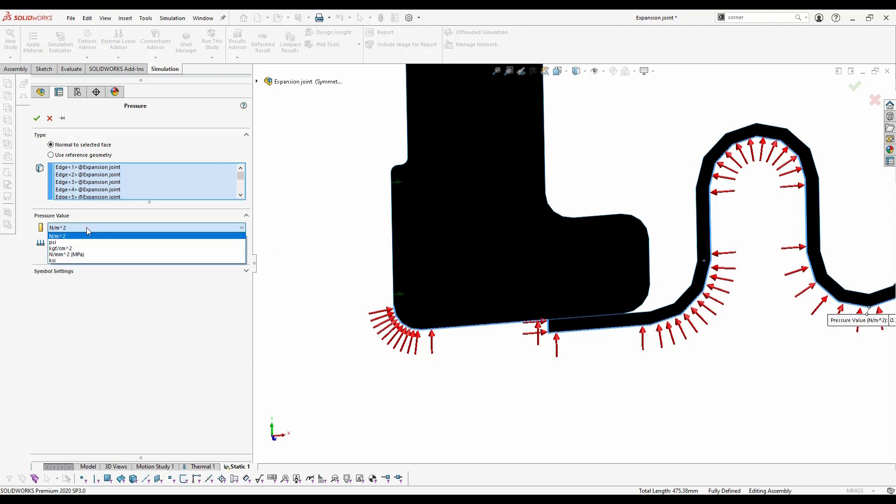
{"action": "left_click", "coordinate": [70, 254]}
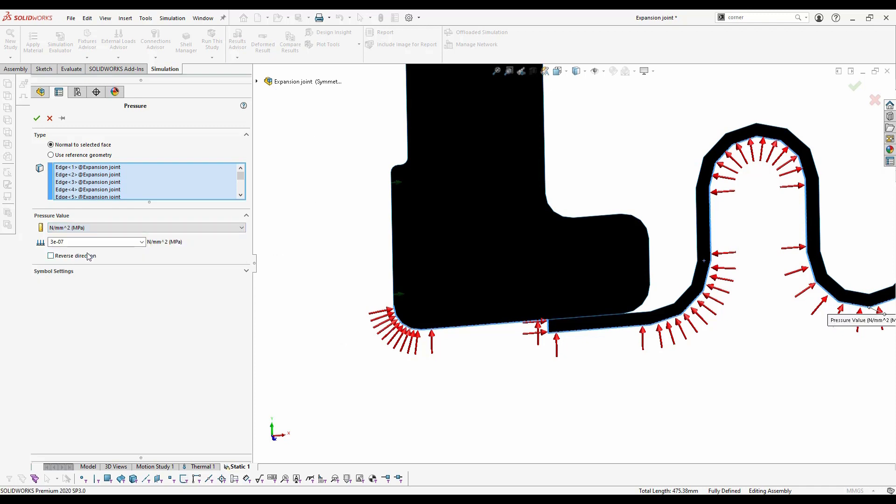
{"action": "triple_click", "coordinate": [91, 241]}
{"action": "type", "text": ".3"}
{"action": "left_click", "coordinate": [54, 332]}
{"action": "left_click", "coordinate": [37, 119]}
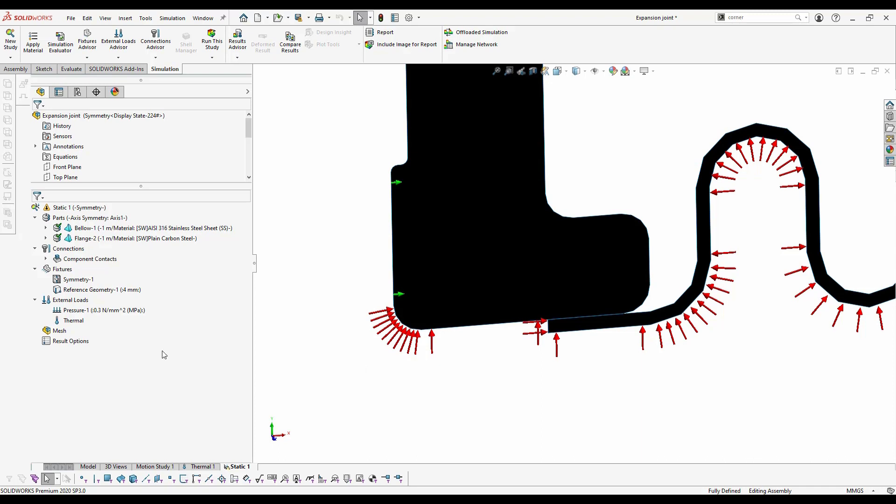
Apply a mesh control to the bellow's section face with an element size of 0.45 mm.
{"action": "right_click", "coordinate": [64, 331]}
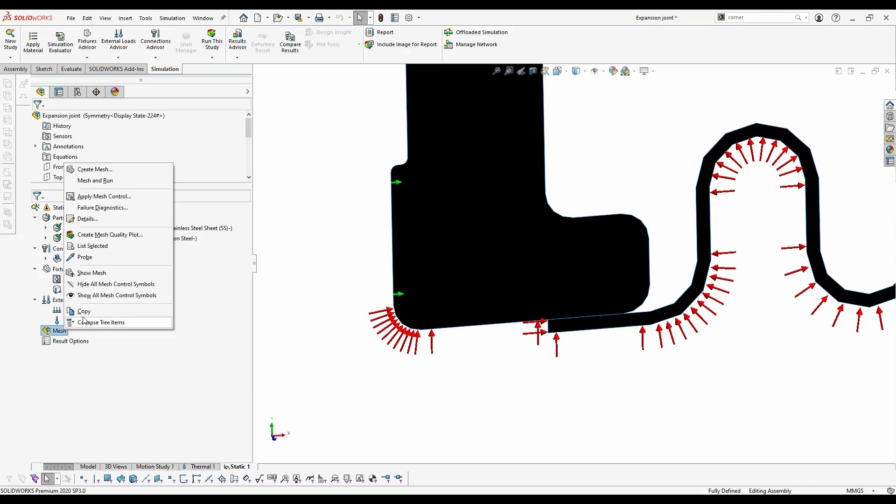
{"action": "left_click", "coordinate": [138, 201]}
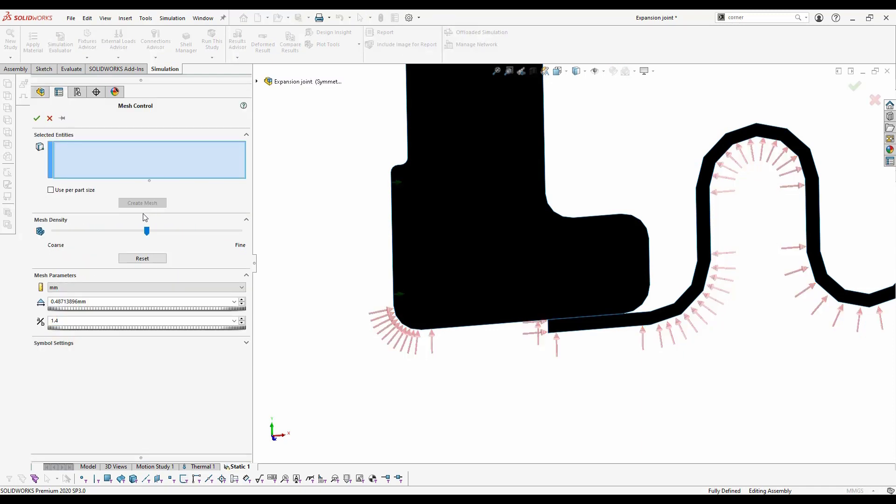
{"action": "left_click", "coordinate": [636, 323]}
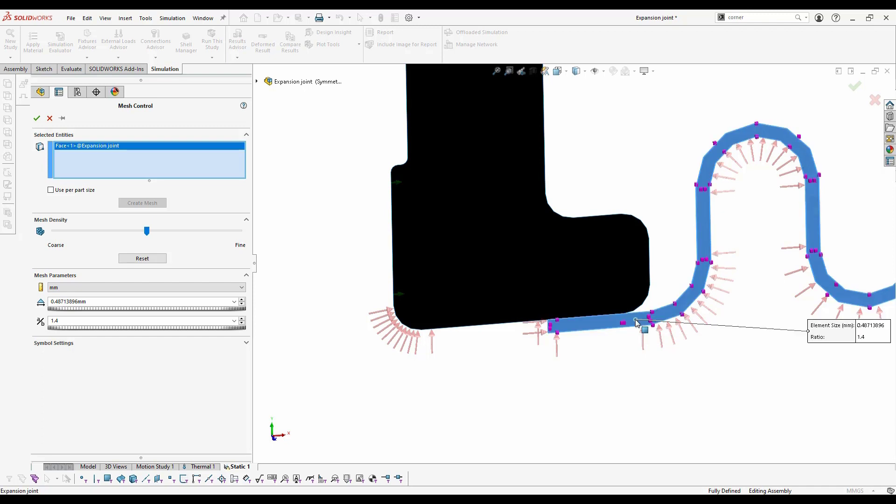
{"action": "double_click", "coordinate": [143, 303]}
{"action": "type", "text": ".45"}
{"action": "key", "text": "Return"}
{"action": "left_click", "coordinate": [37, 122]}
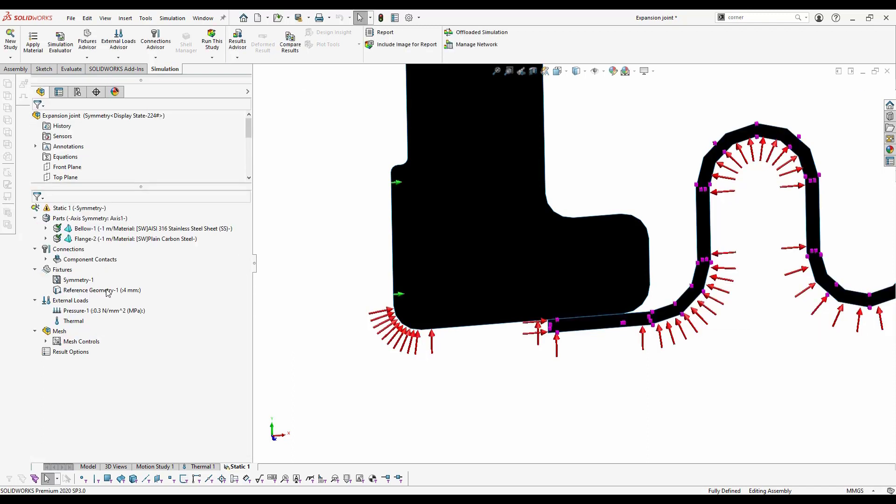
Apply a 0.45 mm mesh control to the three edges forming the small filleted step on the flange's outer contact side.
{"action": "right_click", "coordinate": [55, 333]}
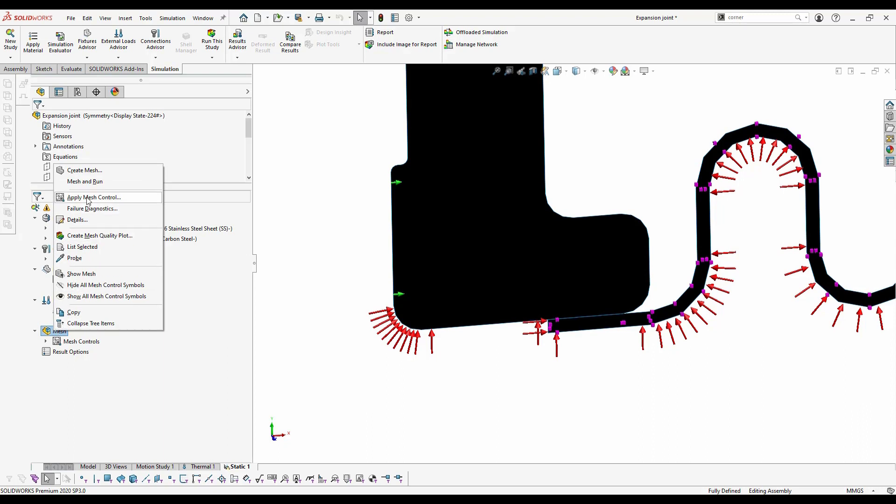
{"action": "left_click", "coordinate": [108, 198]}
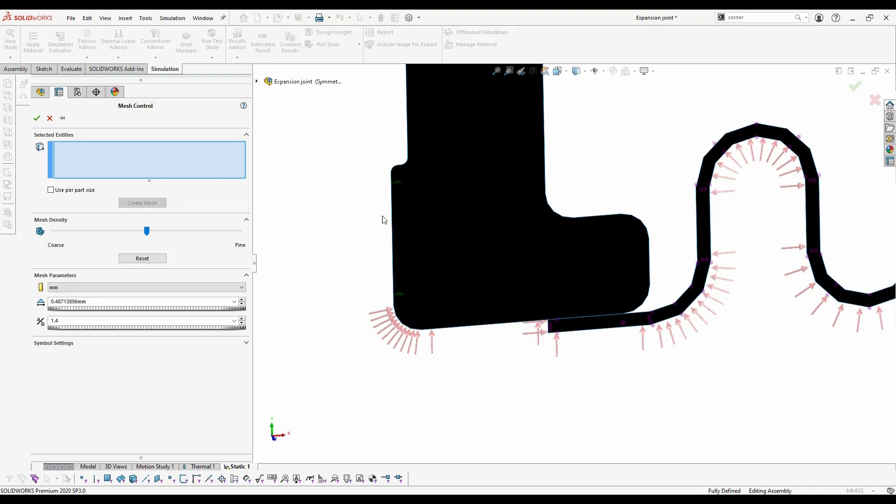
{"action": "scroll", "coordinate": [415, 173], "scroll_direction": "down", "scroll_amount": 5}
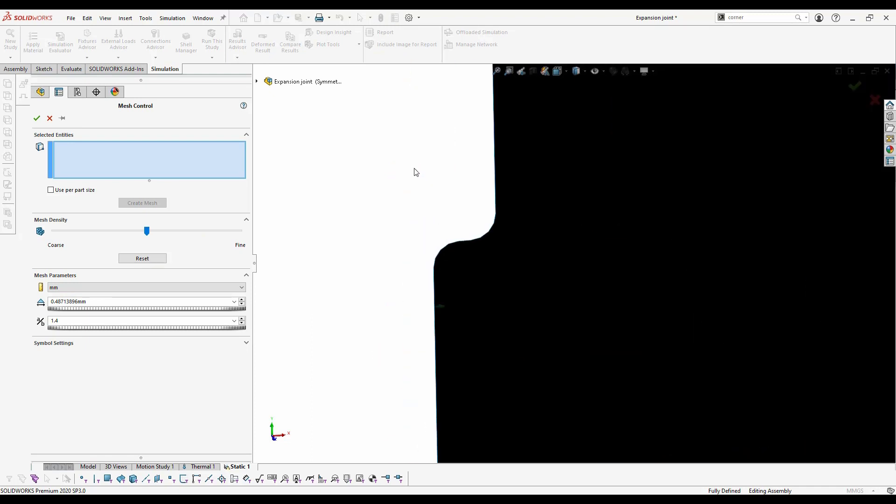
{"action": "left_click", "coordinate": [444, 253]}
{"action": "left_click", "coordinate": [466, 243]}
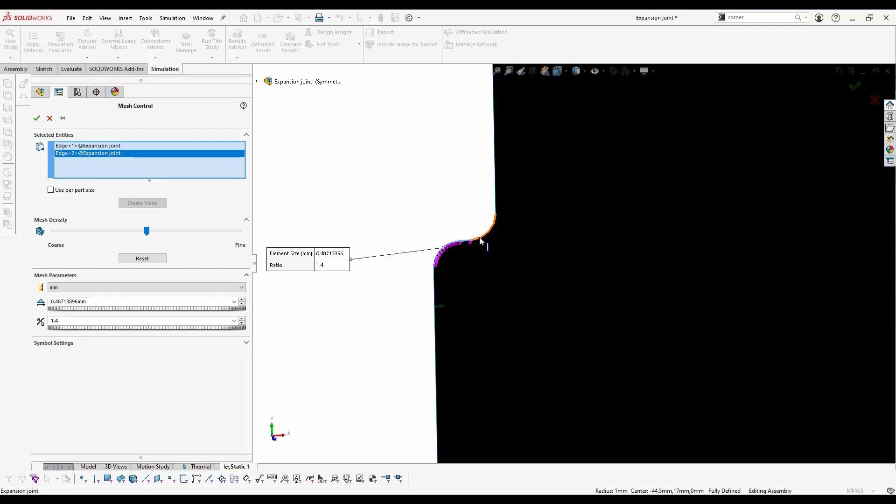
{"action": "left_click", "coordinate": [483, 243]}
{"action": "scroll", "coordinate": [466, 232], "scroll_direction": "up", "scroll_amount": 5}
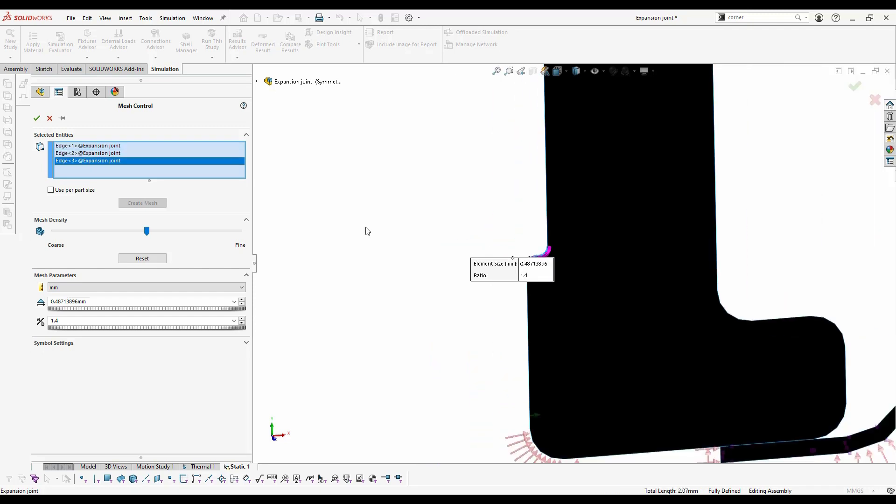
{"action": "left_click", "coordinate": [142, 305]}
{"action": "type", "text": ".45"}
{"action": "key", "text": "Return"}
{"action": "left_click", "coordinate": [36, 120]}
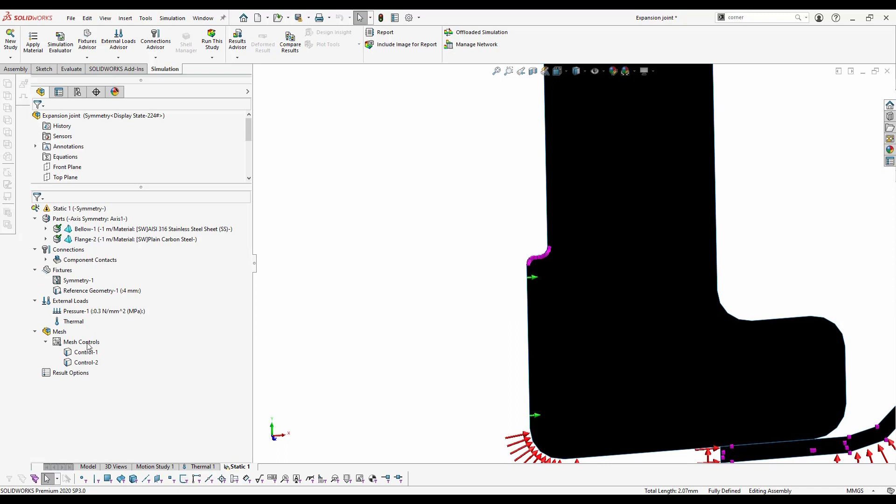
Create a curvature-based mesh for the static study with a maximum element size of 0.97 mm.
{"action": "right_click", "coordinate": [62, 332]}
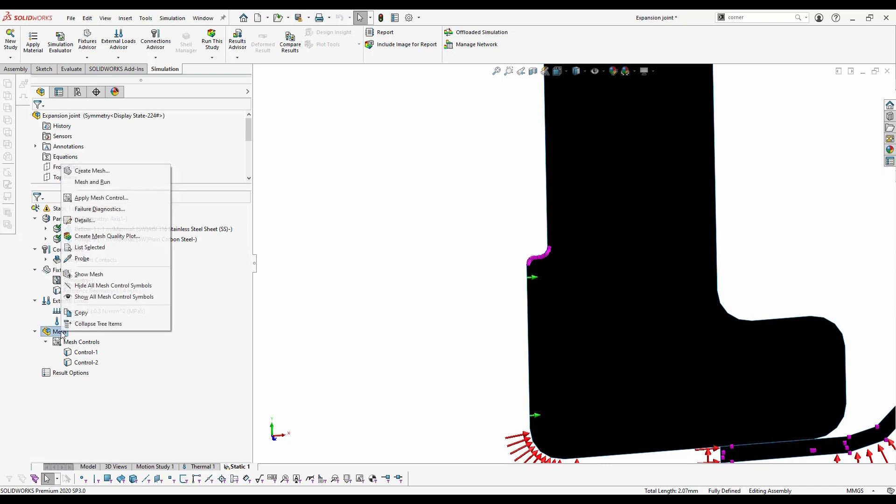
{"action": "left_click", "coordinate": [130, 173]}
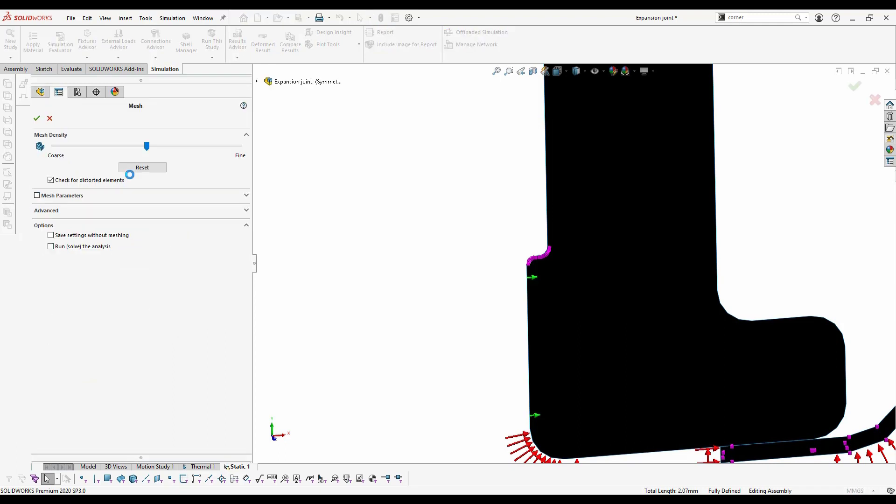
{"action": "left_click", "coordinate": [87, 196]}
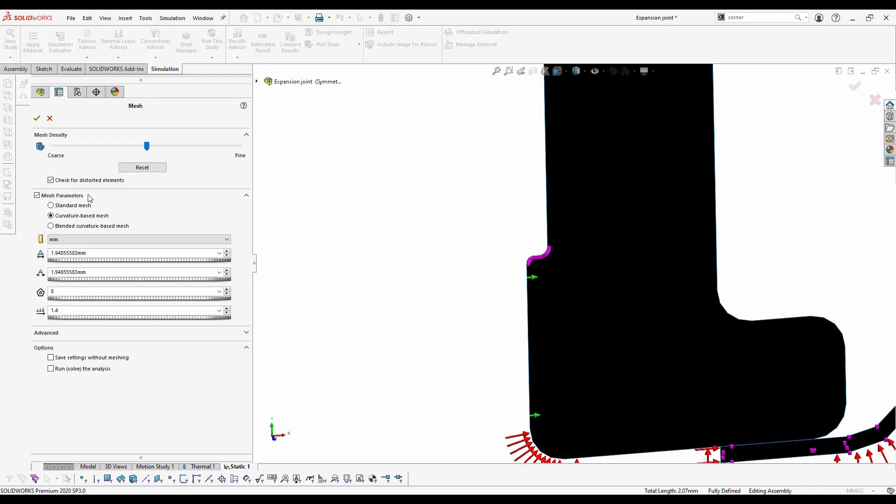
{"action": "left_click", "coordinate": [112, 255]}
{"action": "type", "text": ".97"}
{"action": "left_click", "coordinate": [123, 413]}
{"action": "left_click", "coordinate": [37, 118]}
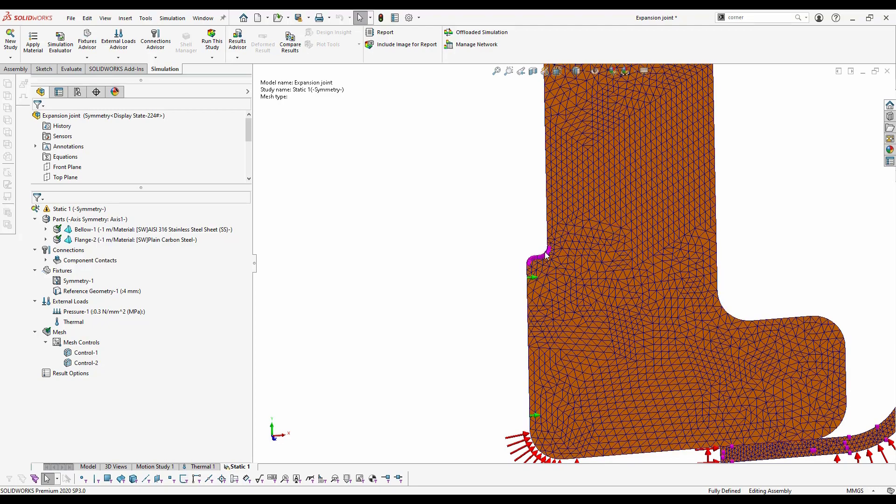
Check the mesh on the flange and bellow convolutions, and run the Static 1 study.
{"action": "scroll", "coordinate": [457, 267], "scroll_direction": "up", "scroll_amount": 5}
{"action": "scroll", "coordinate": [721, 271], "scroll_direction": "down", "scroll_amount": 5}
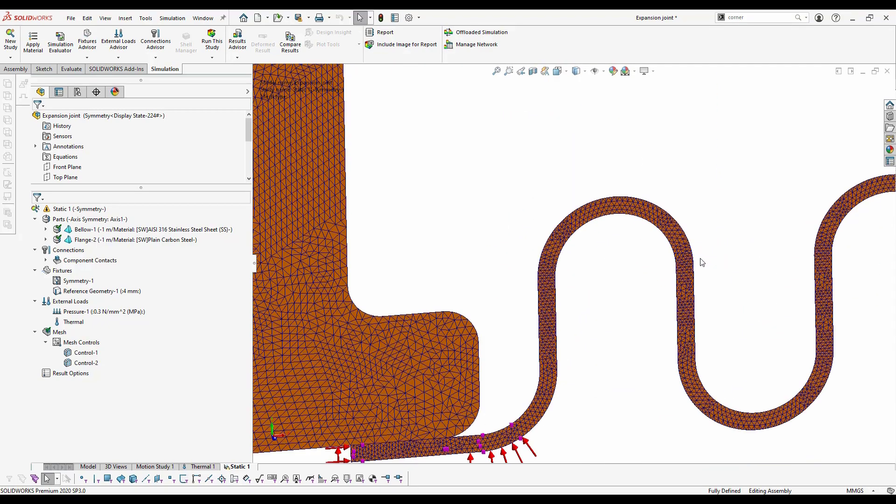
{"action": "scroll", "coordinate": [610, 214], "scroll_direction": "down", "scroll_amount": 2}
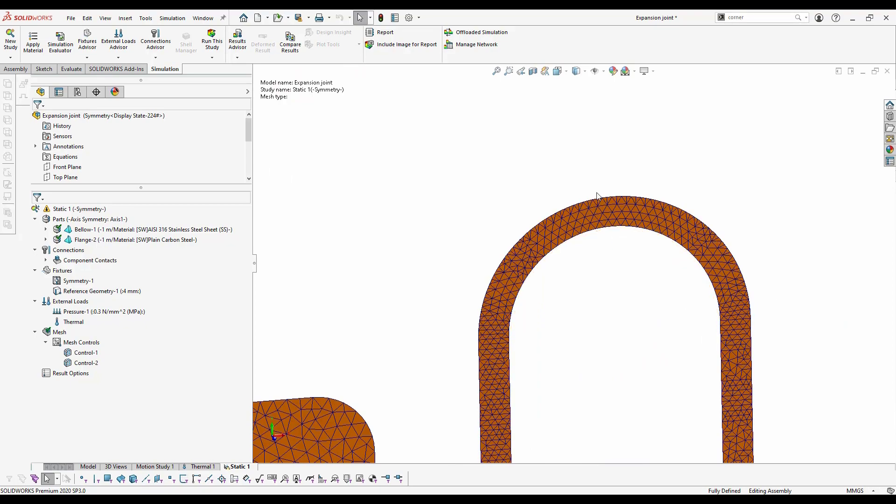
{"action": "scroll", "coordinate": [606, 245], "scroll_direction": "up", "scroll_amount": 8}
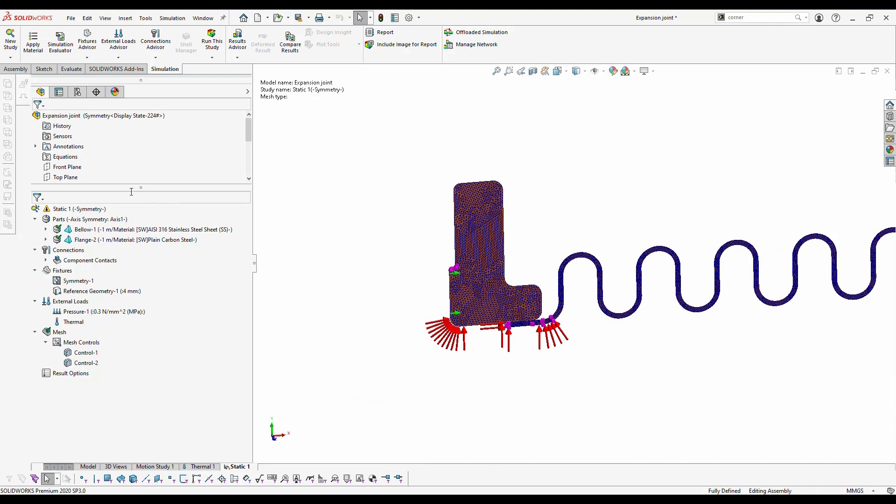
{"action": "right_click", "coordinate": [73, 210]}
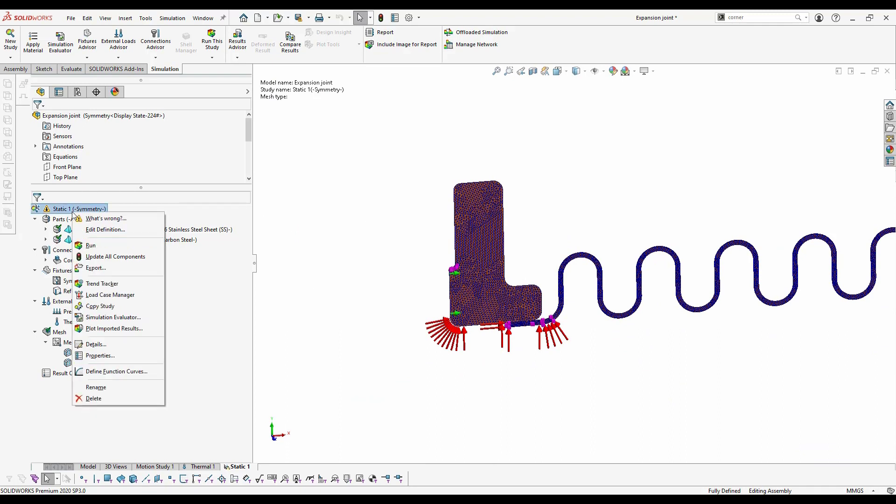
{"action": "left_click", "coordinate": [108, 247]}
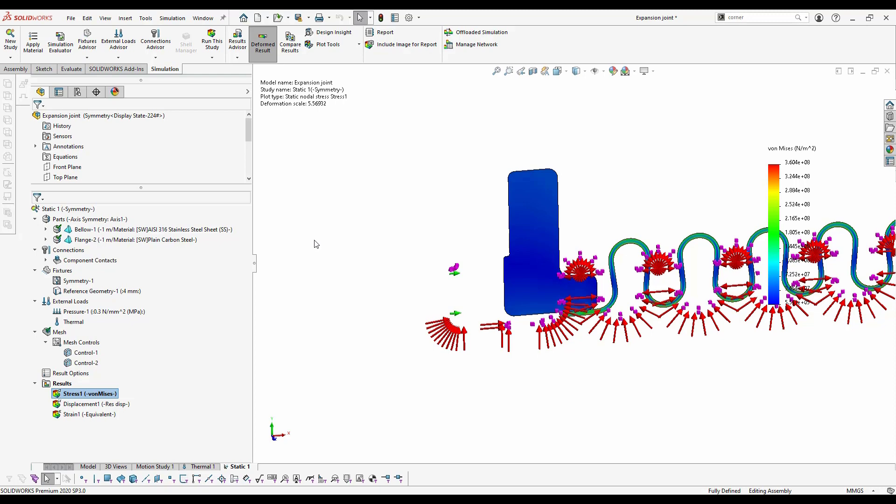
Edit the von Mises stress plot to show it as a 3D plot with the maximum annotation.
{"action": "scroll", "coordinate": [314, 240], "scroll_direction": "up", "scroll_amount": 4}
{"action": "scroll", "coordinate": [719, 240], "scroll_direction": "up", "scroll_amount": 3}
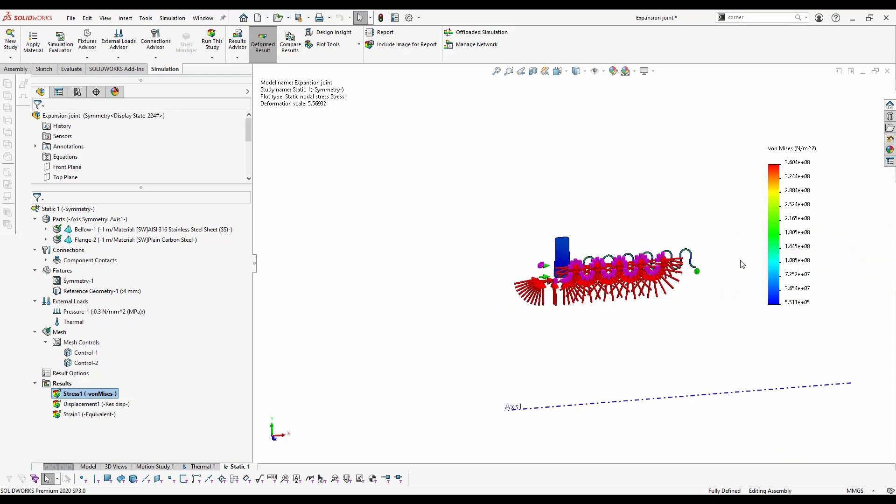
{"action": "scroll", "coordinate": [697, 242], "scroll_direction": "down", "scroll_amount": 3}
{"action": "scroll", "coordinate": [672, 287], "scroll_direction": "down", "scroll_amount": 1}
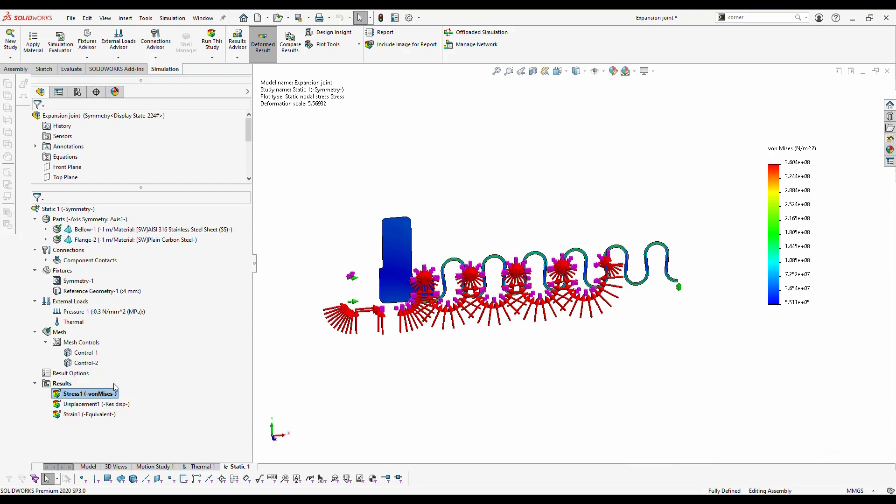
{"action": "right_click", "coordinate": [71, 394]}
{"action": "left_click", "coordinate": [71, 394]}
{"action": "right_click", "coordinate": [71, 394]}
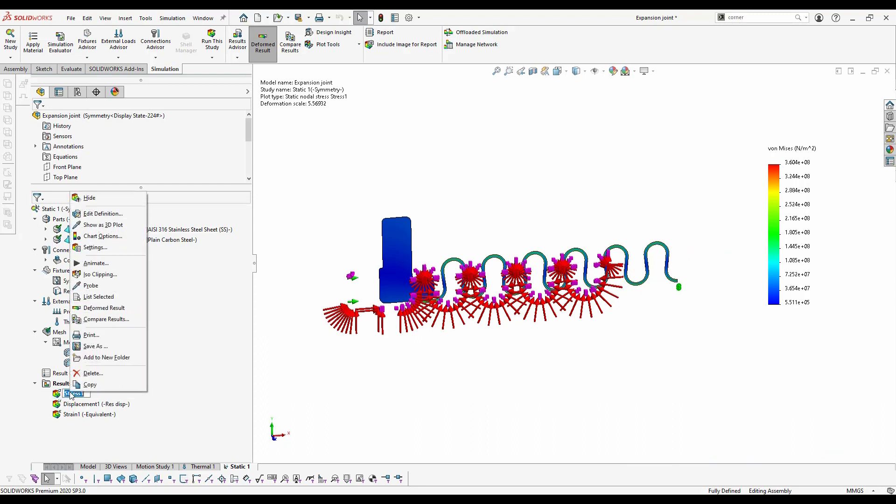
{"action": "left_click", "coordinate": [102, 395]}
{"action": "right_click", "coordinate": [67, 396]}
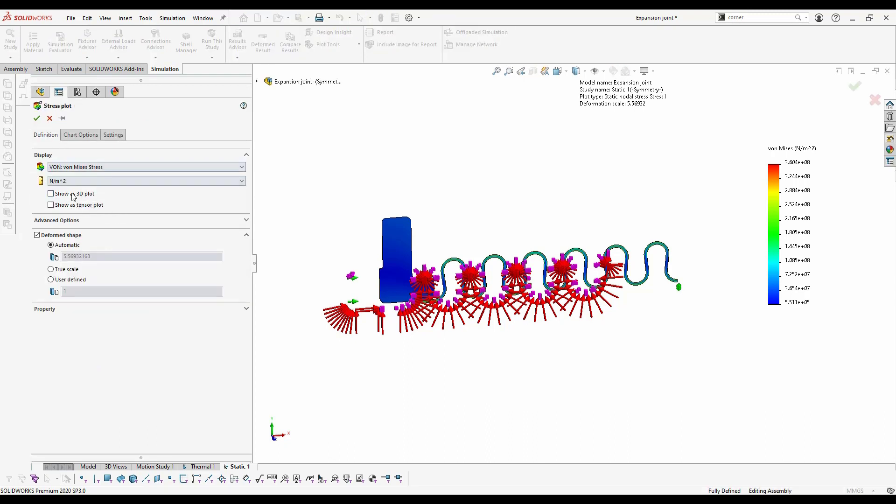
{"action": "left_click", "coordinate": [73, 195]}
{"action": "left_click", "coordinate": [74, 138]}
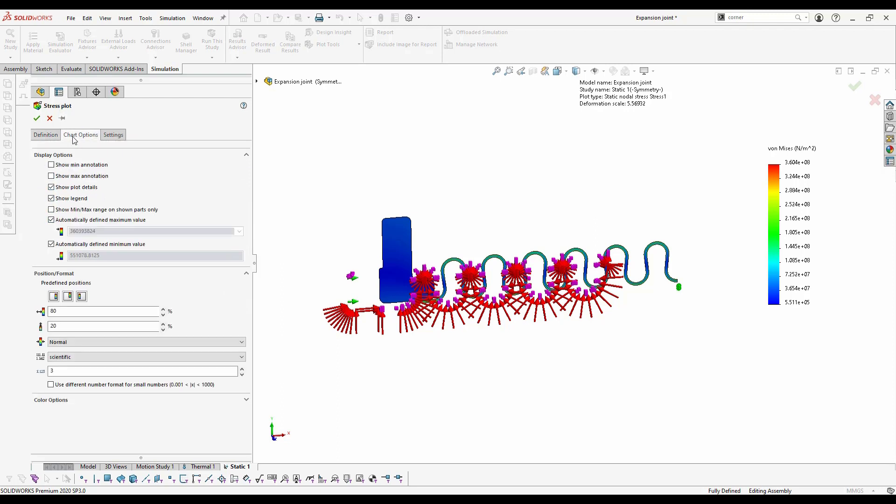
{"action": "left_click", "coordinate": [80, 177]}
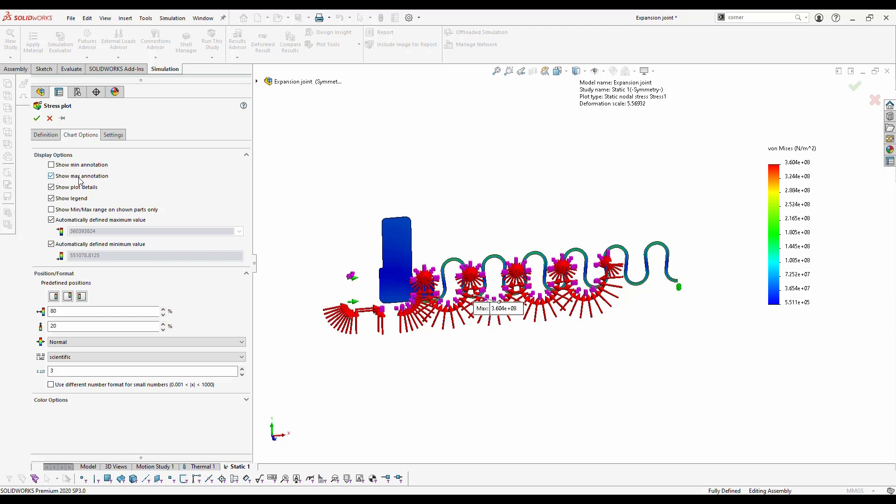
{"action": "left_click", "coordinate": [37, 118]}
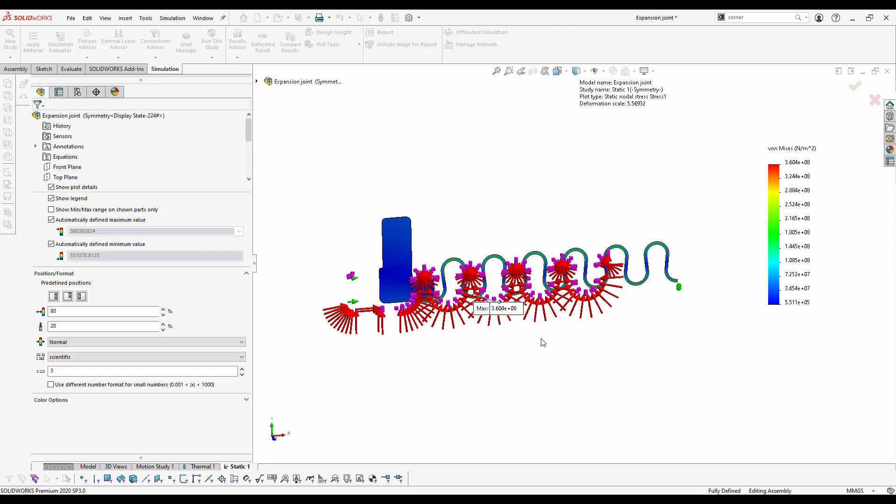
Examine where the maximum von Mises stress occurs in the bellow convolutions of the 3D plot.
{"action": "middle_click_drag", "start_coordinate": [467, 185], "coordinate": [583, 252]}
{"action": "key", "text": "Escape"}
{"action": "scroll", "coordinate": [514, 243], "scroll_direction": "up", "scroll_amount": 10}
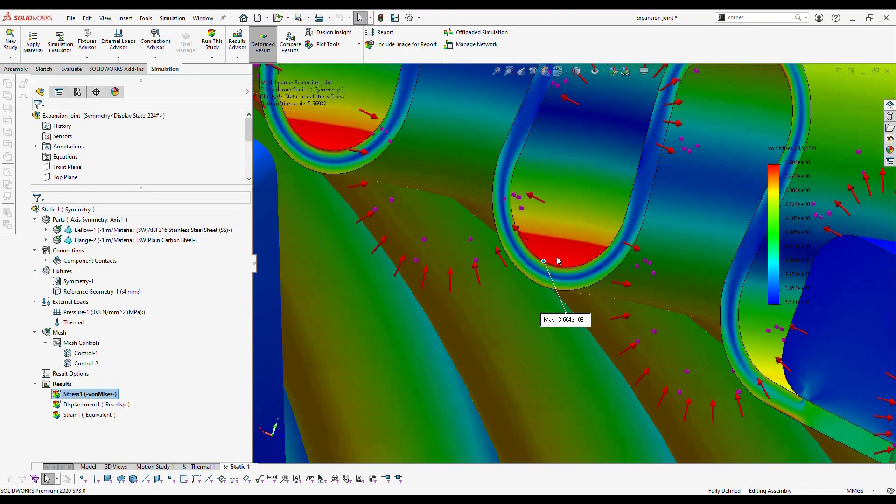
{"action": "scroll", "coordinate": [557, 260], "scroll_direction": "up", "scroll_amount": 6}
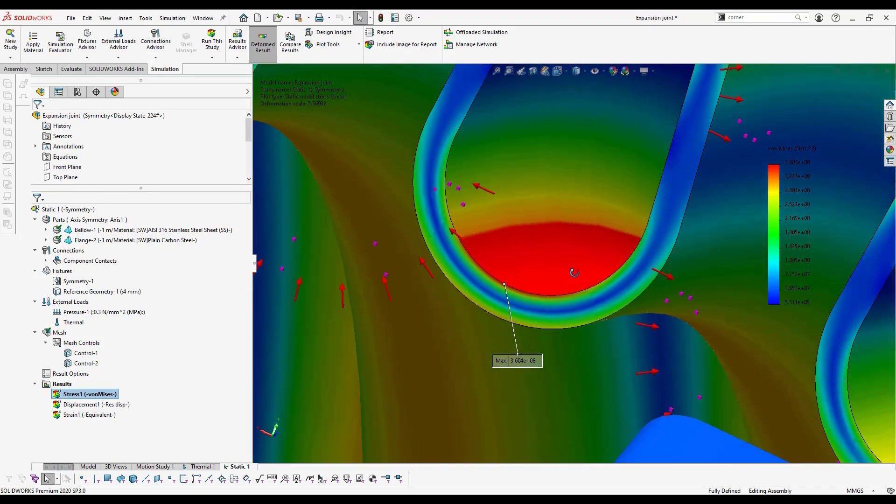
{"action": "middle_click_drag", "start_coordinate": [558, 260], "coordinate": [564, 374]}
{"action": "key", "text": "Escape"}
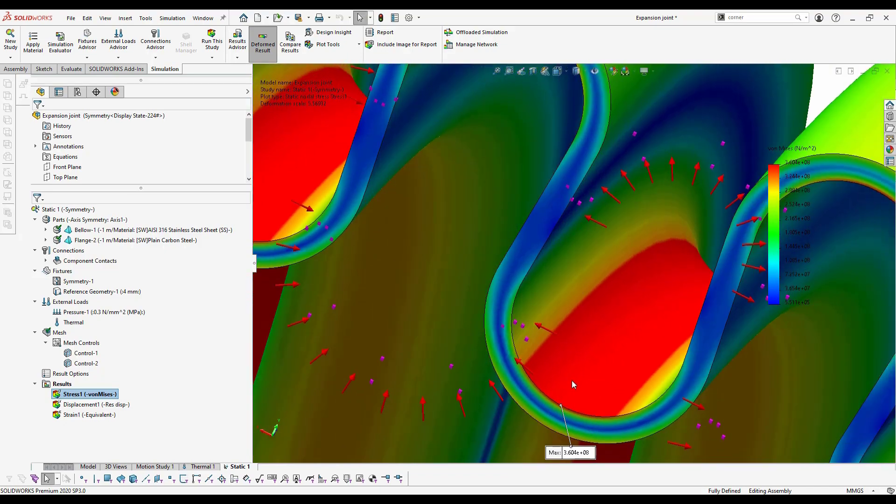
{"action": "scroll", "coordinate": [564, 351], "scroll_direction": "down", "scroll_amount": 10}
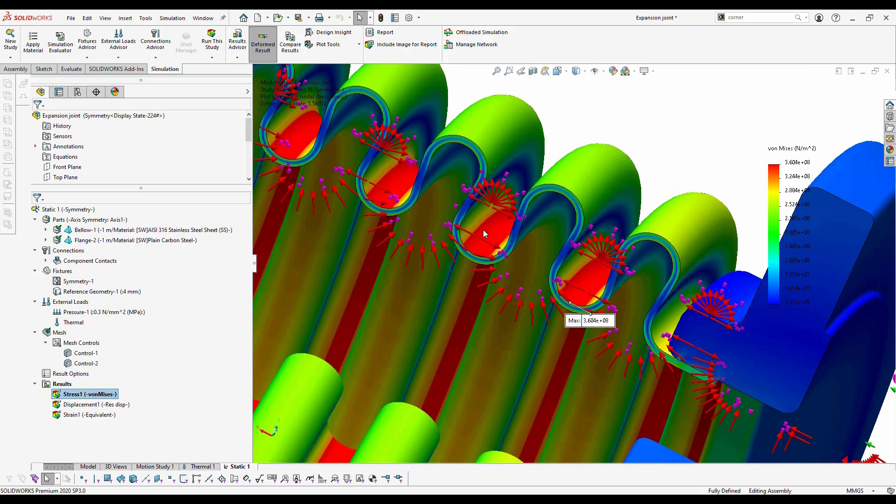
Probe the von Mises stress at the roots of two bellow convolutions on the cut section, and close the probe.
{"action": "right_click", "coordinate": [785, 172]}
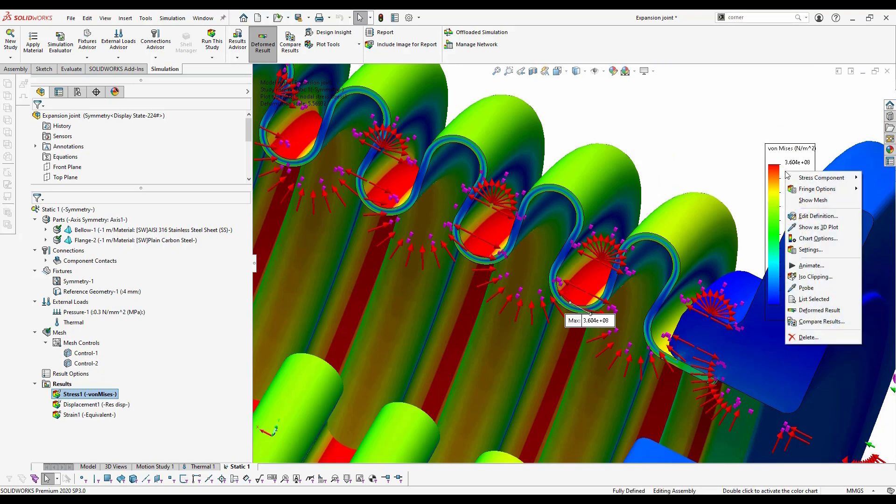
{"action": "left_click", "coordinate": [806, 288]}
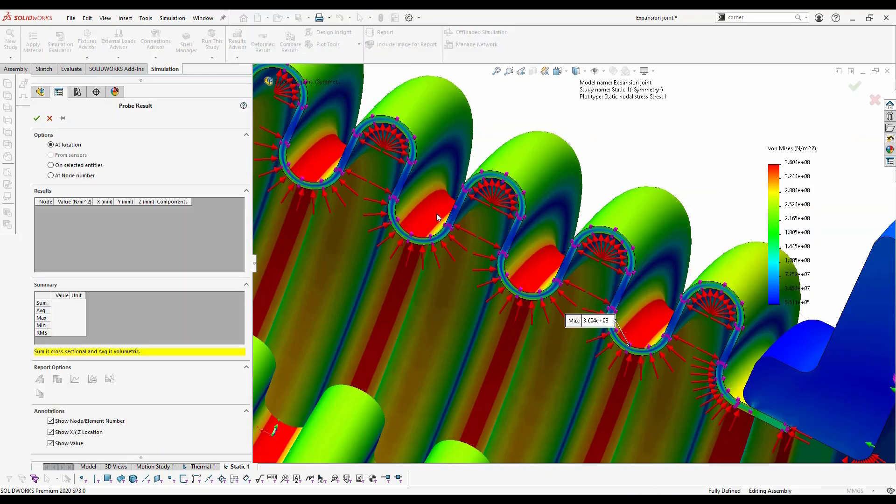
{"action": "left_click", "coordinate": [412, 241]}
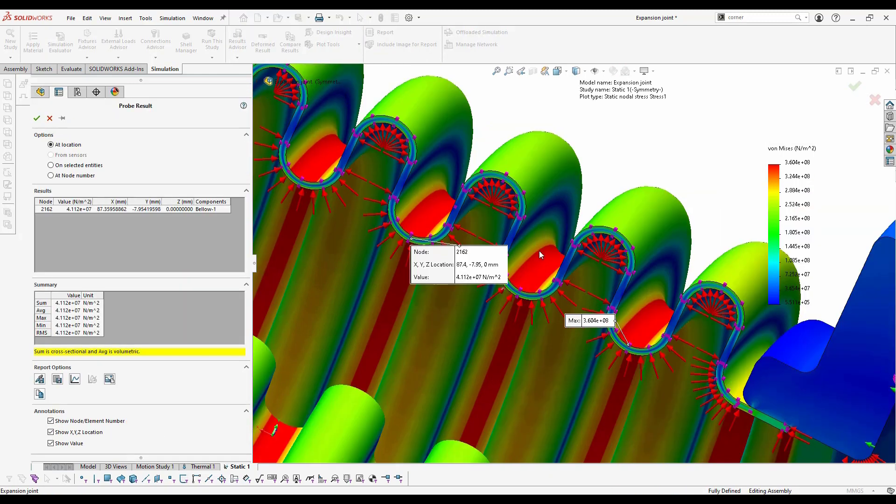
{"action": "left_click", "coordinate": [306, 183]}
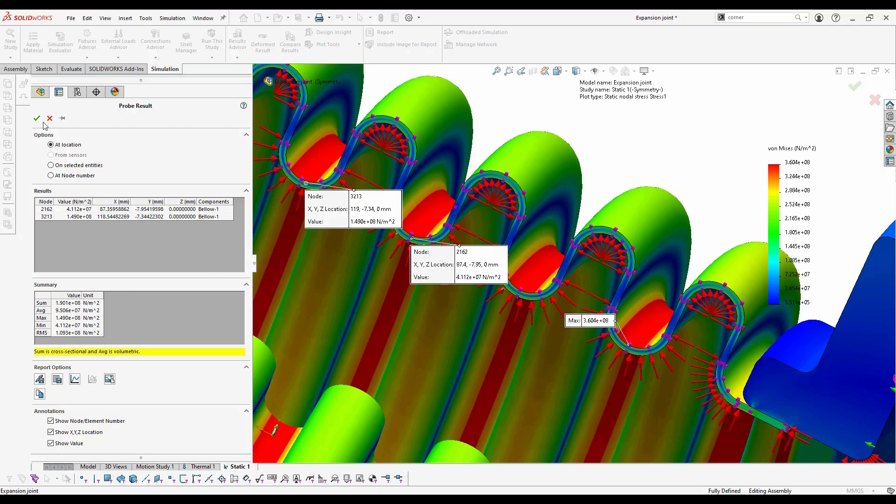
{"action": "key", "text": "Escape"}
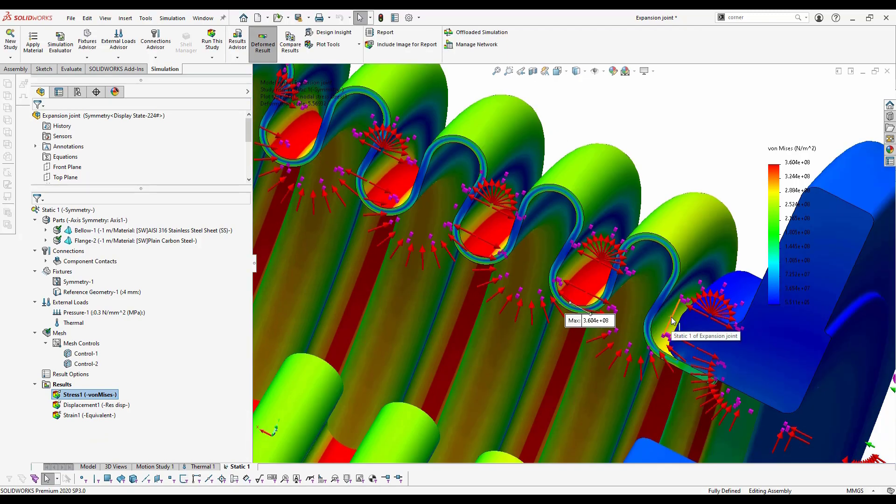
{"action": "scroll", "coordinate": [671, 320], "scroll_direction": "up", "scroll_amount": 8}
{"action": "middle_click_drag", "start_coordinate": [672, 362], "coordinate": [547, 346]}
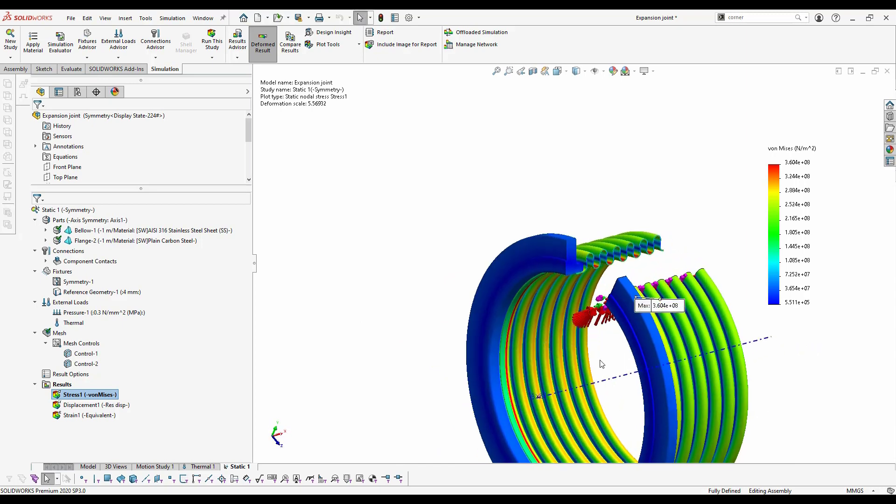